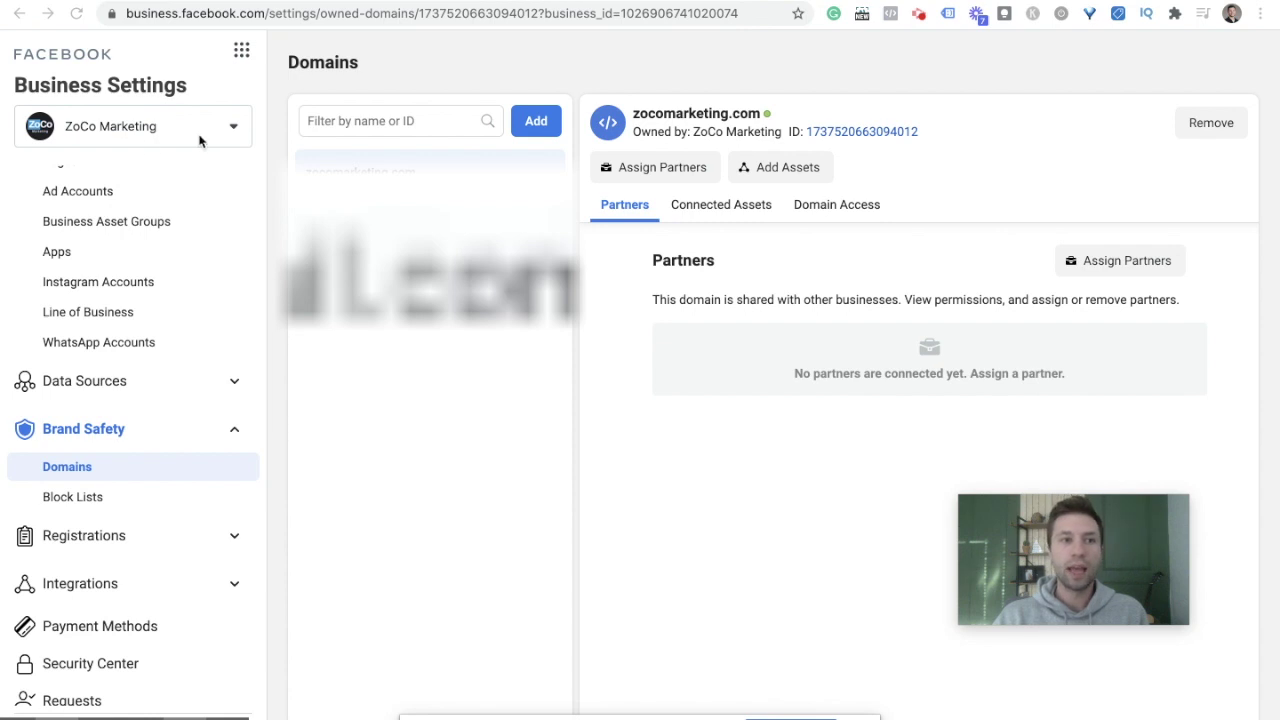
pyautogui.click(242, 51)
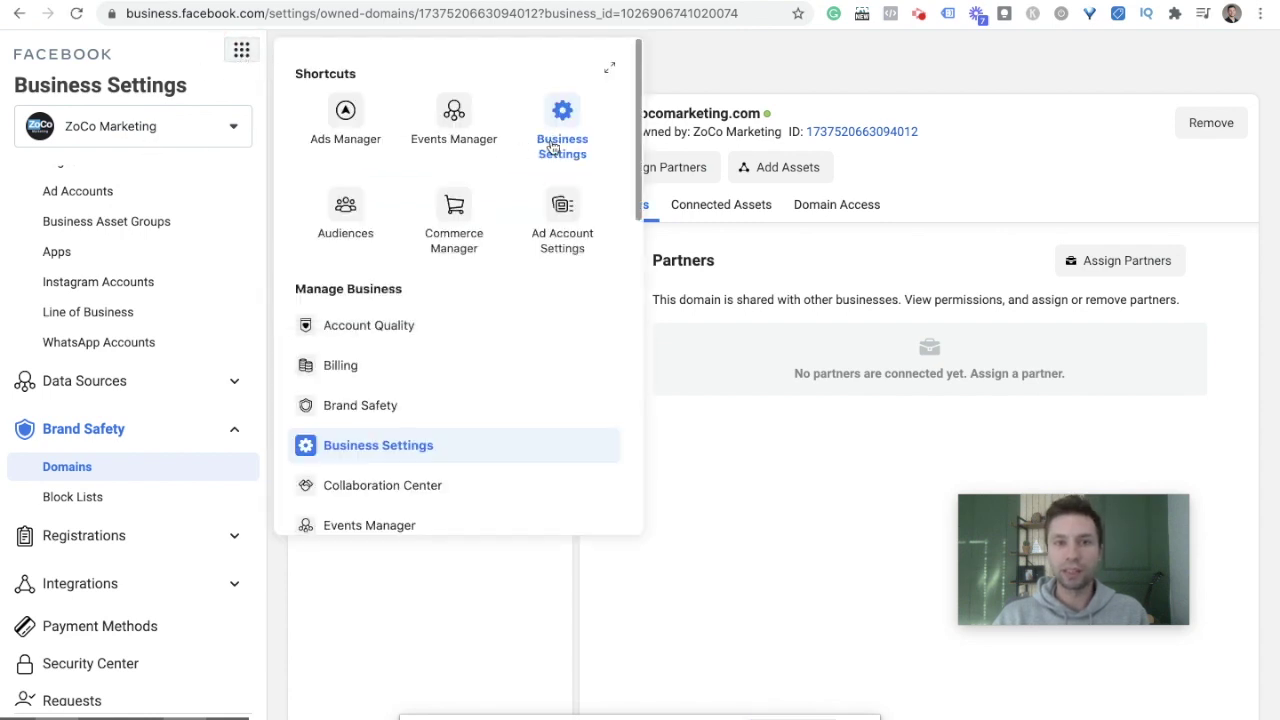
pyautogui.click(372, 576)
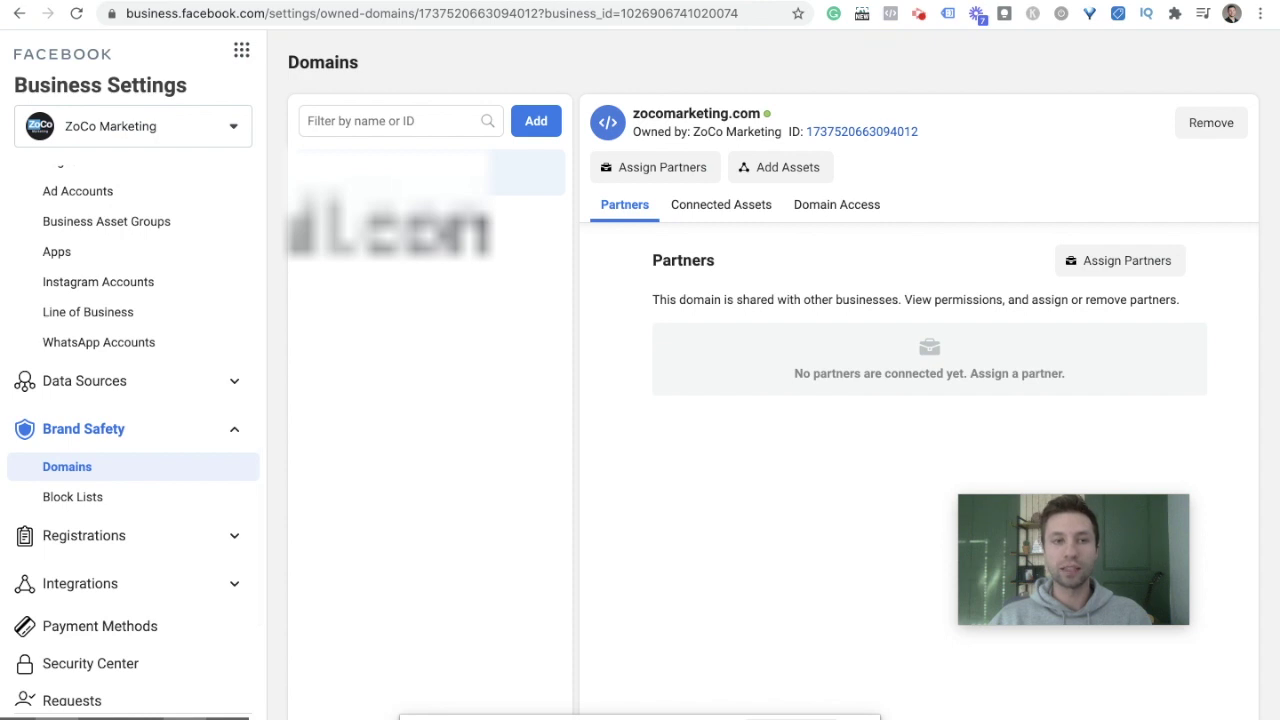
pyautogui.click(400, 120)
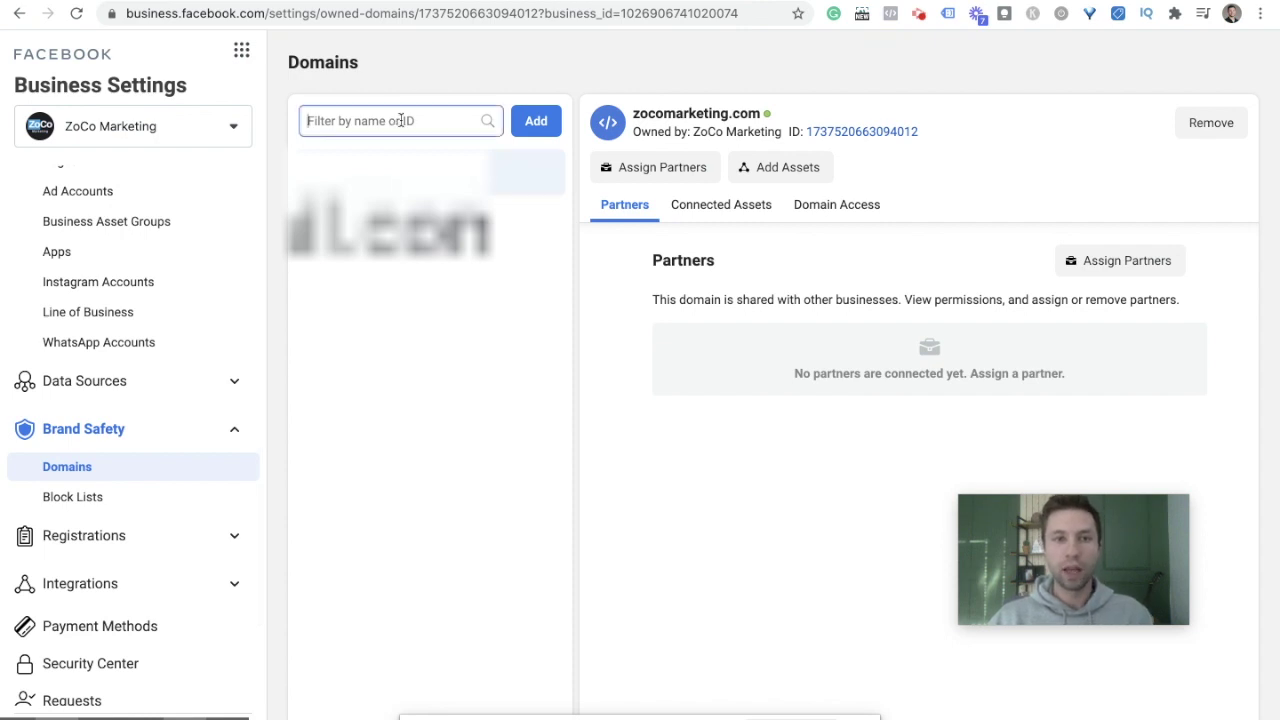
pyautogui.click(520, 124)
pyautogui.click(540, 293)
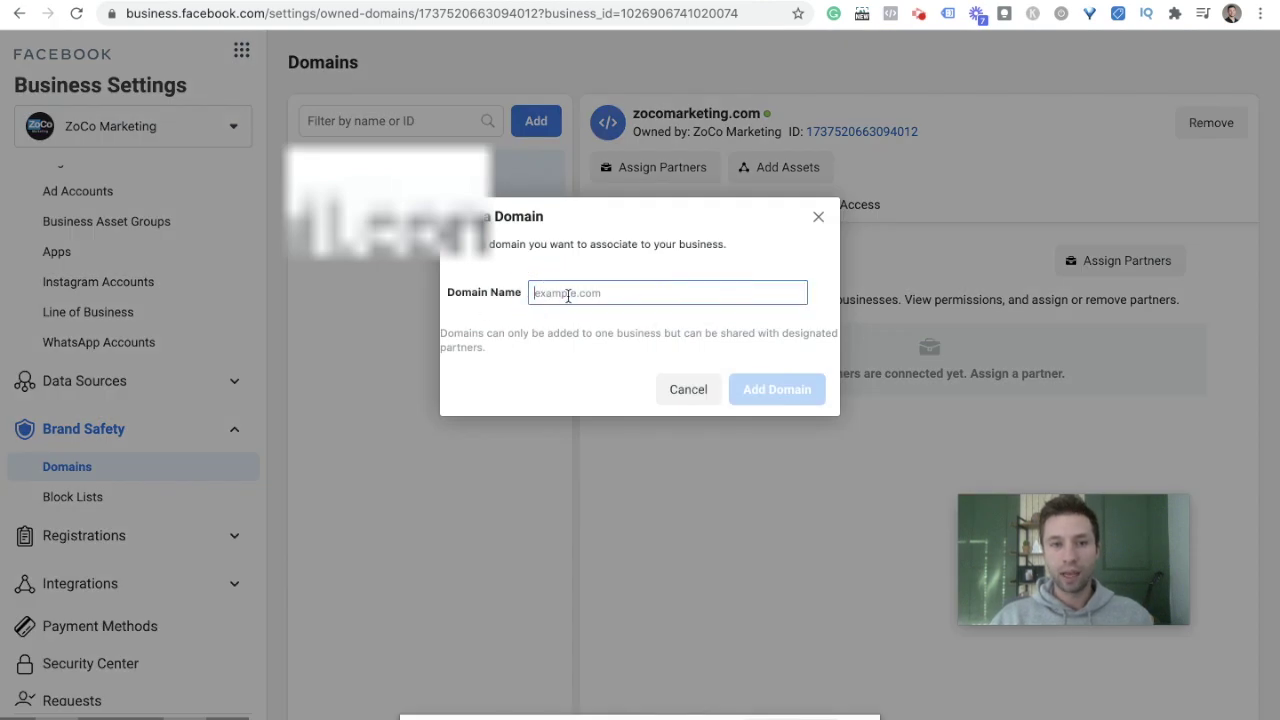
pyautogui.write('www.housetohomediy.com')
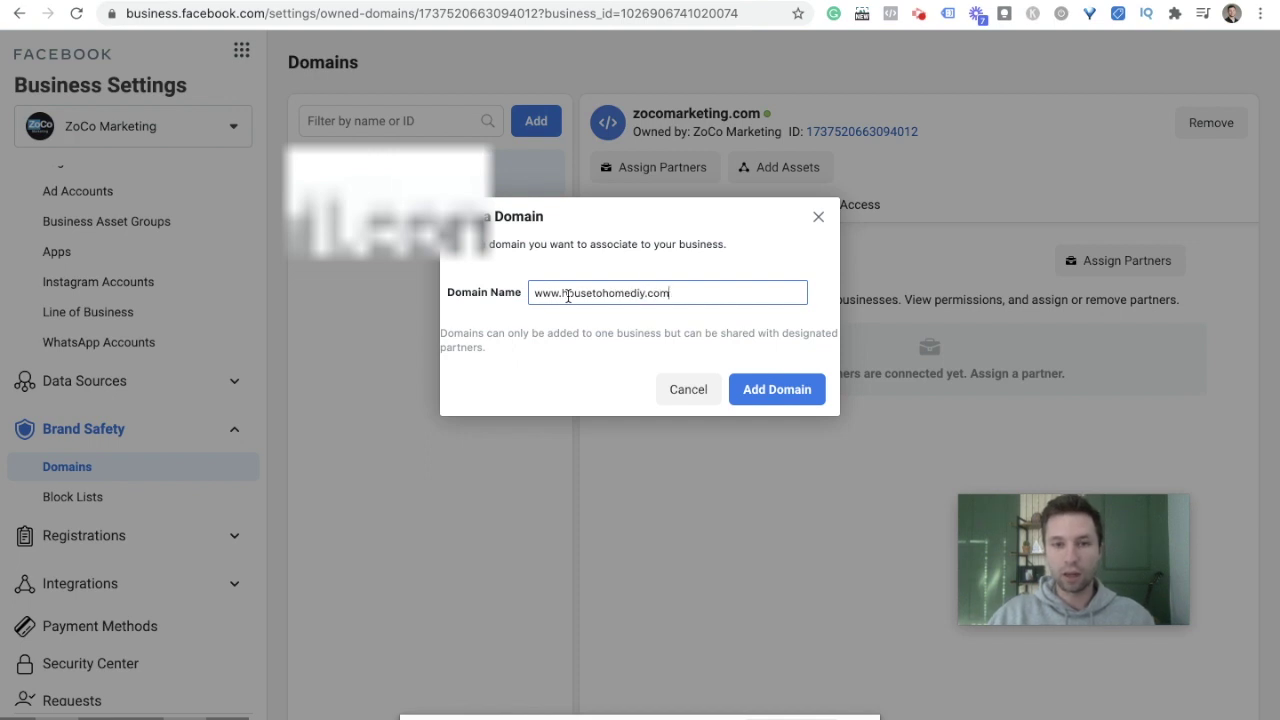
pyautogui.click(771, 399)
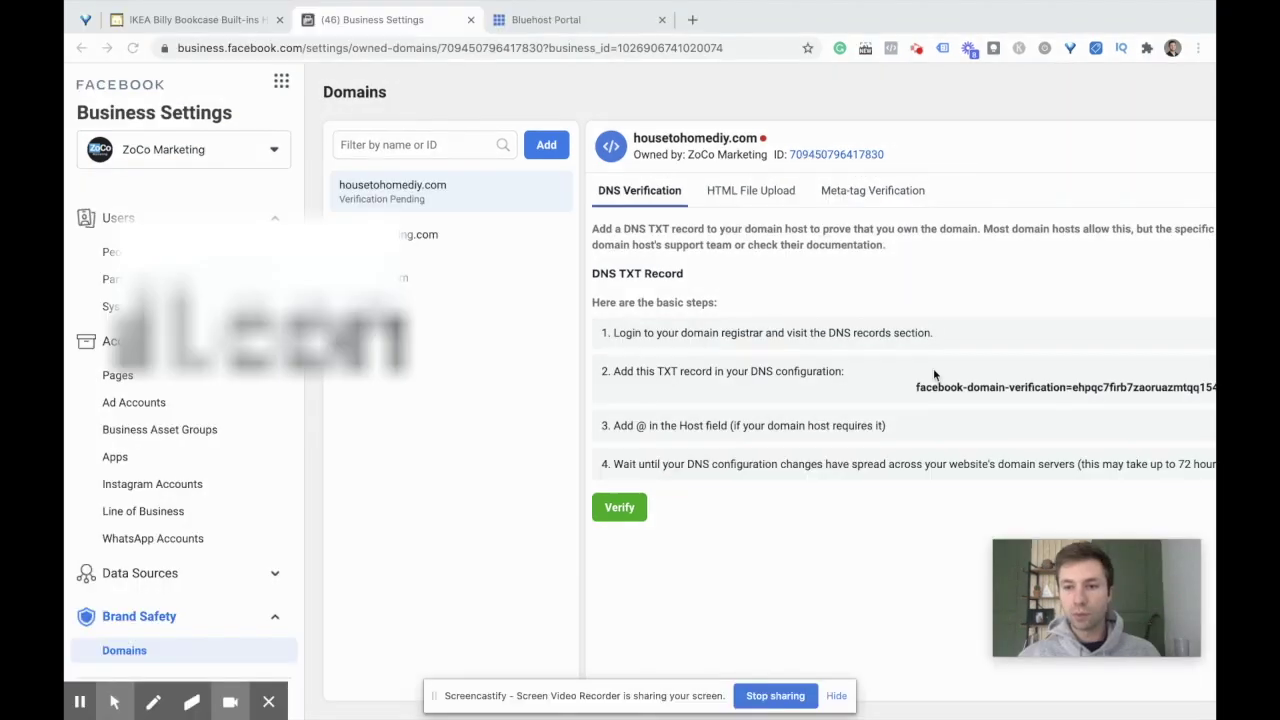
# Copy the full Facebook domain verification TXT record shown in the DNS Verification instructions for housetohomediy.com
pyautogui.hscroll(2, 868, 307)
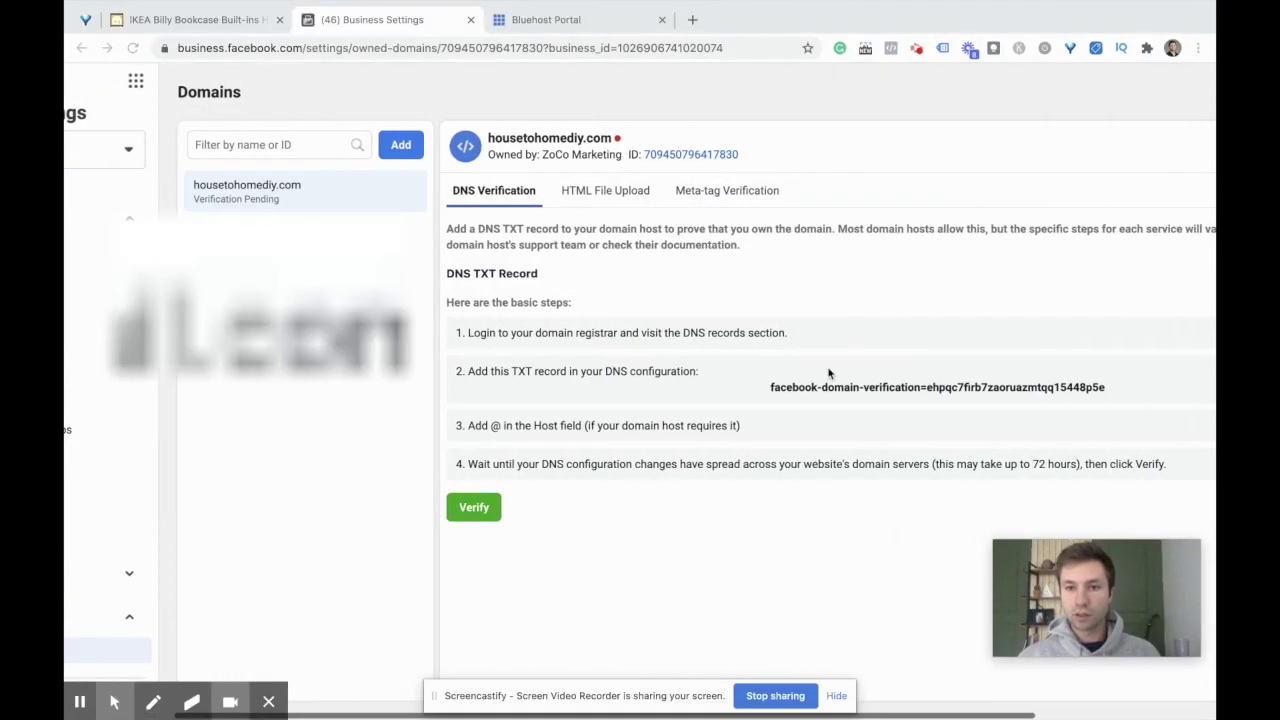
pyautogui.click(768, 387)
pyautogui.moveTo(832, 391); pyautogui.dragTo(1108, 389)
pyautogui.hotkey('ctrl', 'c')
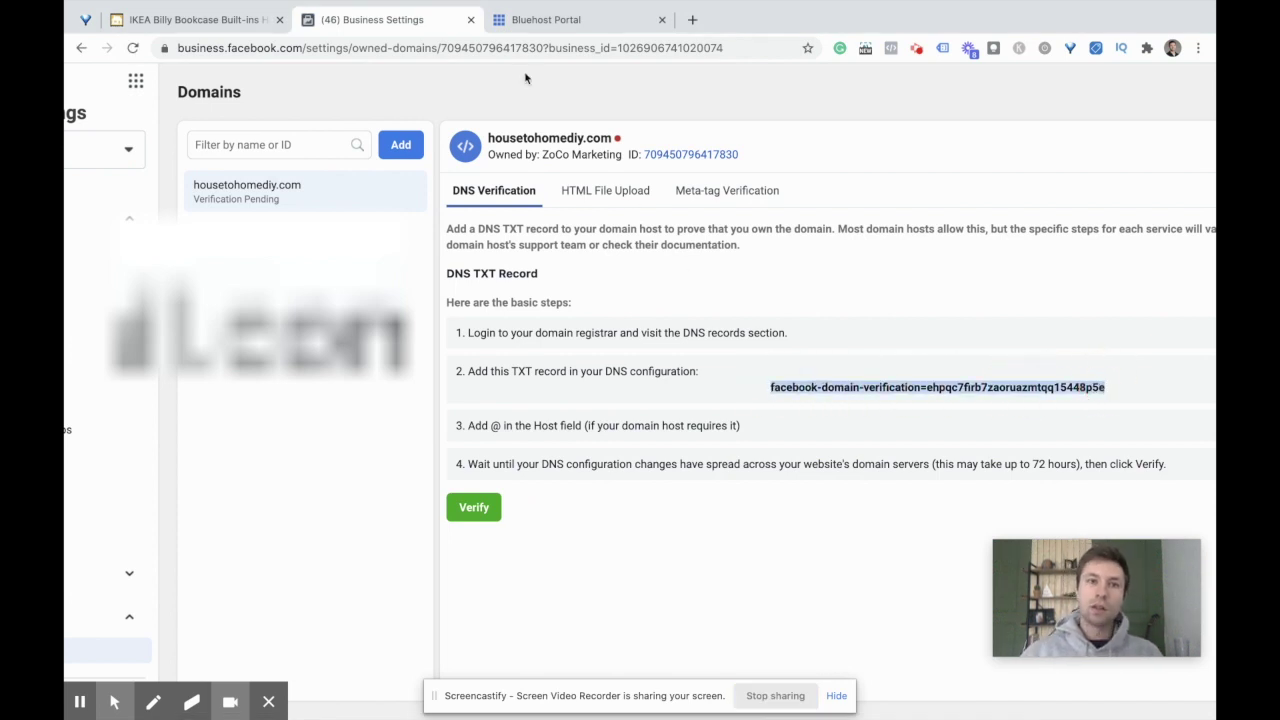
# Switch to the Bluehost Portal and open the DNS settings of housetohomediy.com
pyautogui.click(558, 19)
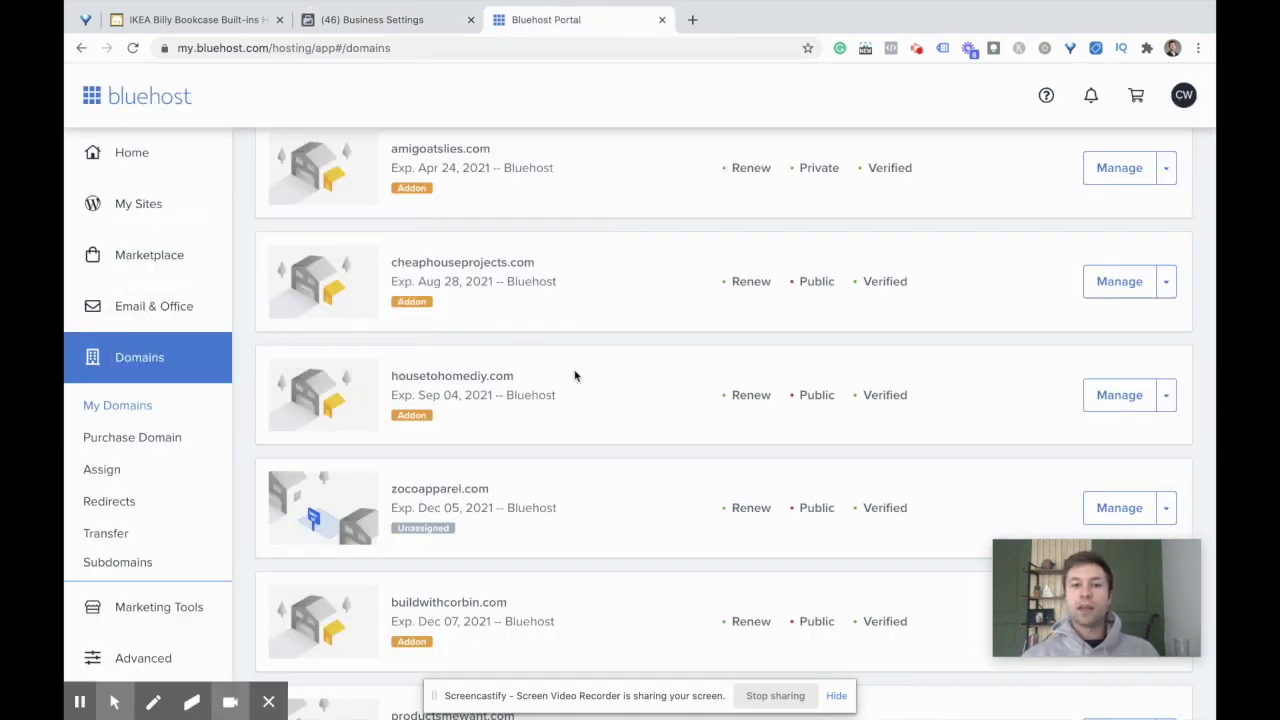
pyautogui.click(1166, 393)
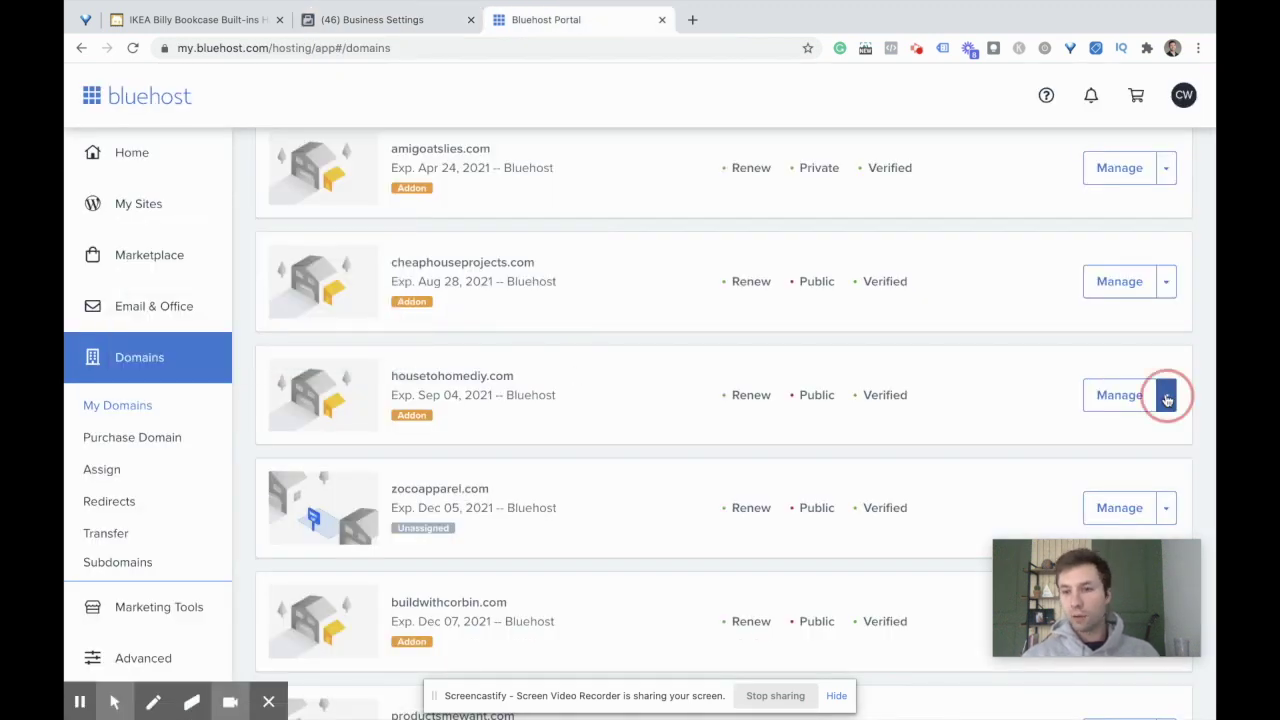
pyautogui.moveTo(1076, 569); pyautogui.dragTo(935, 567)
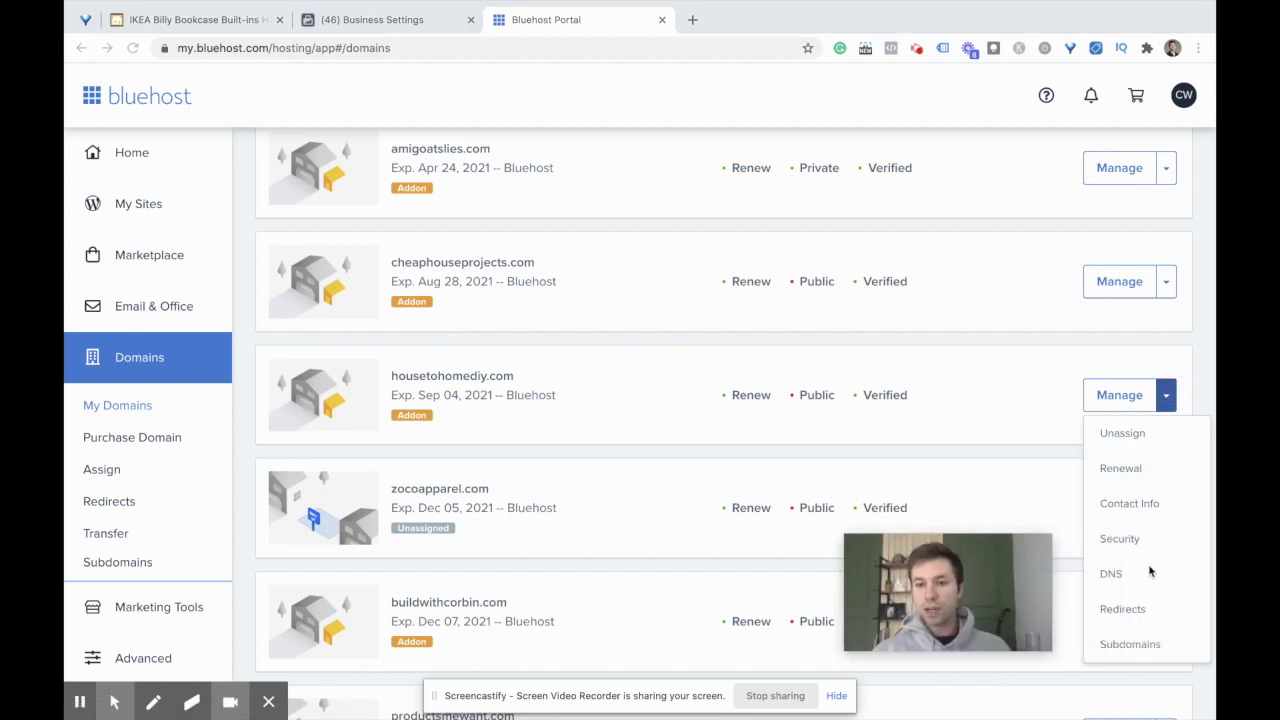
pyautogui.click(1122, 575)
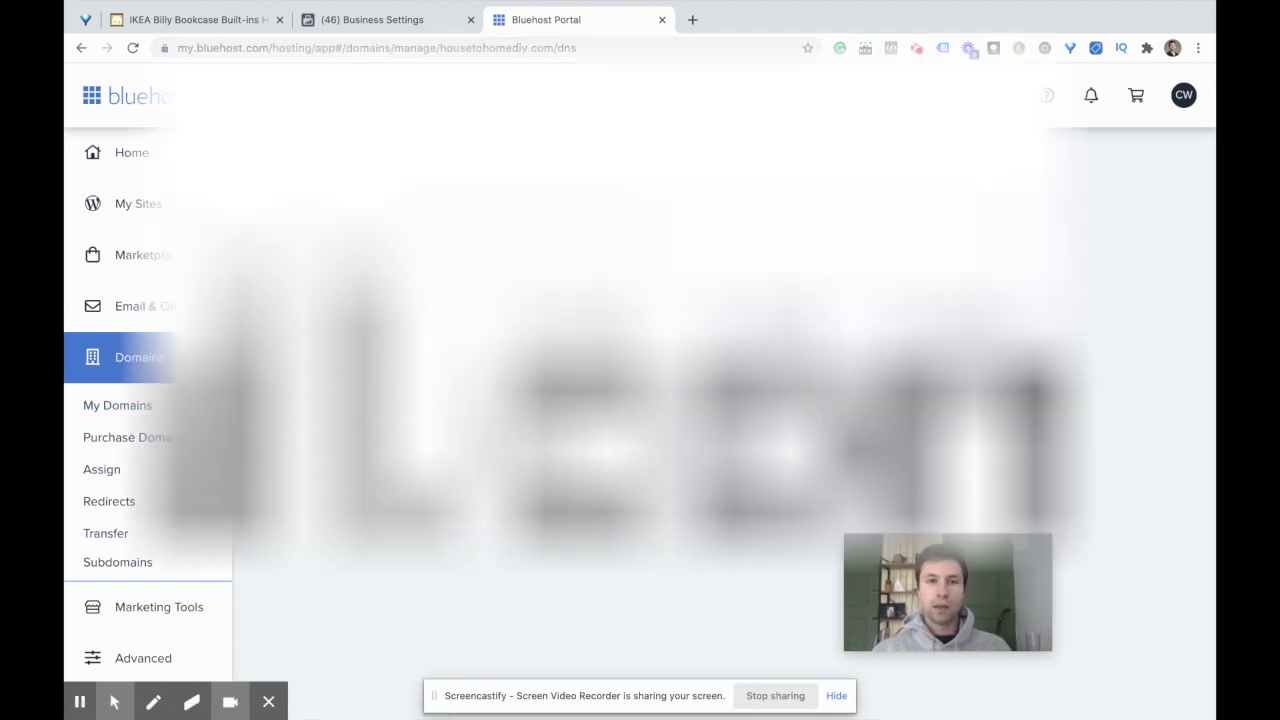
# Add and save a TXT record with host @, the copied Facebook verification token as TXT value, and a 4-hour TTL
pyautogui.scroll(-15, 612, 279)
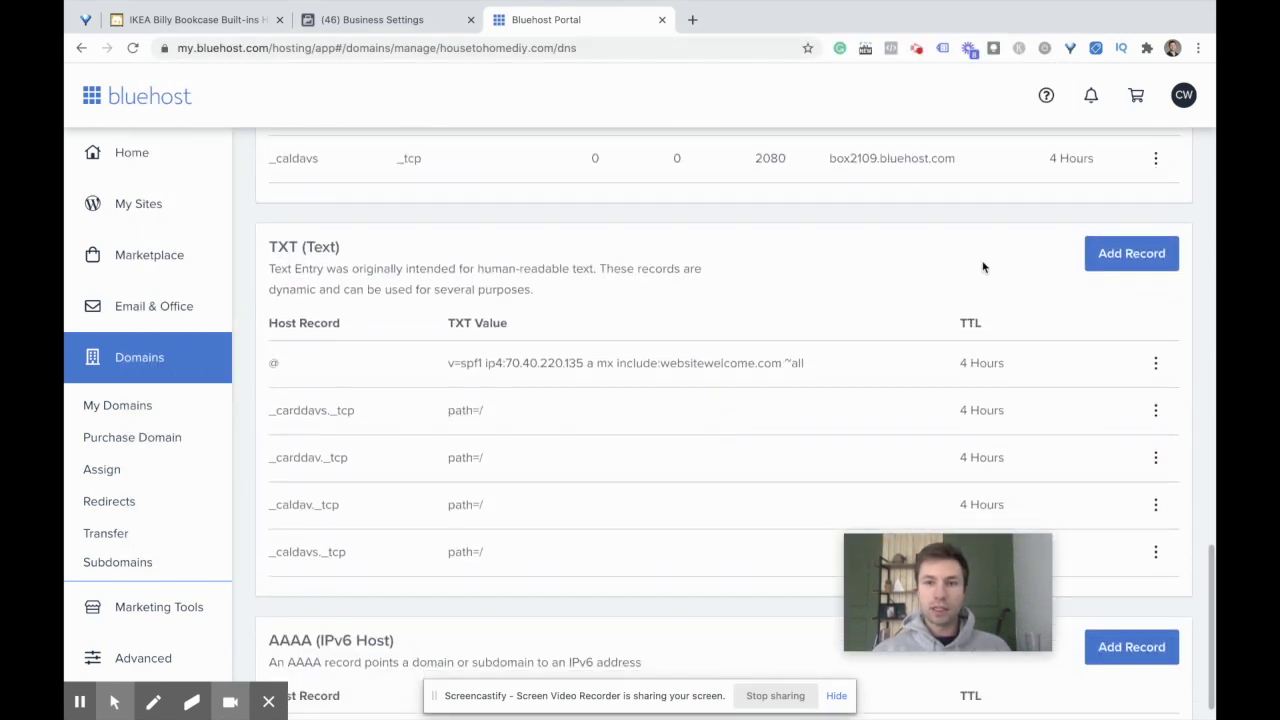
pyautogui.click(1128, 258)
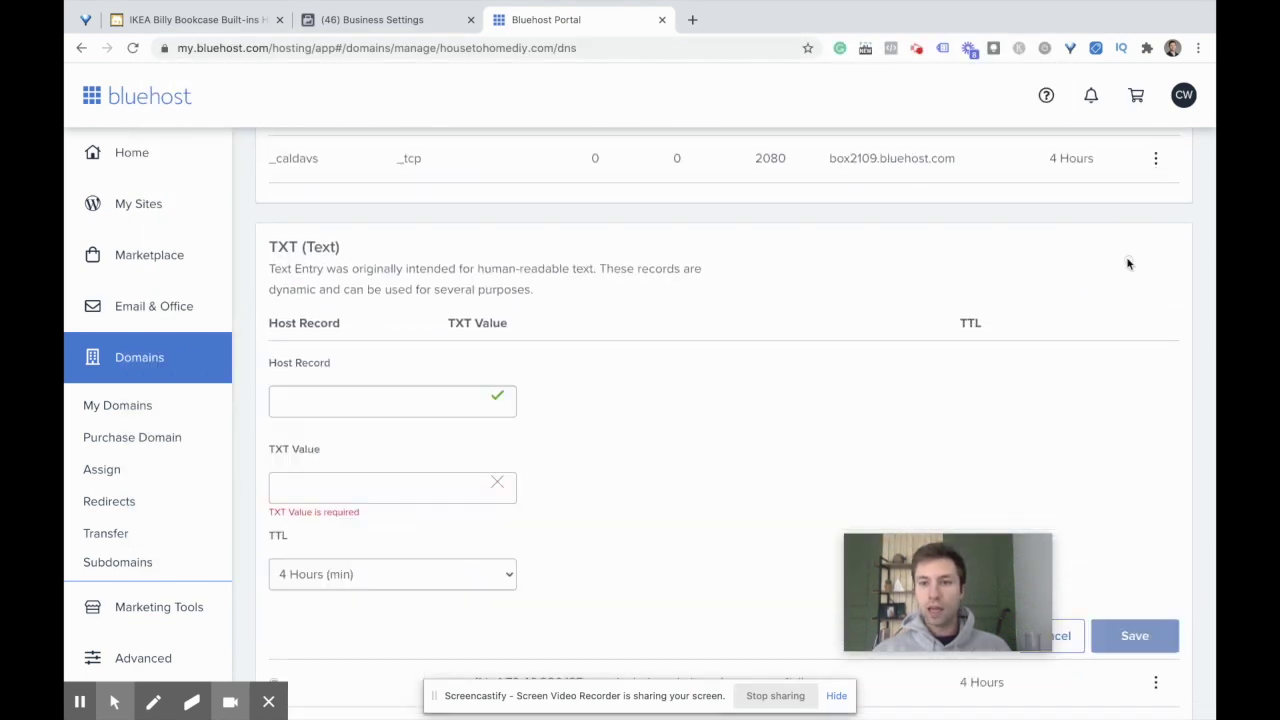
pyautogui.click(360, 400)
pyautogui.write('@')
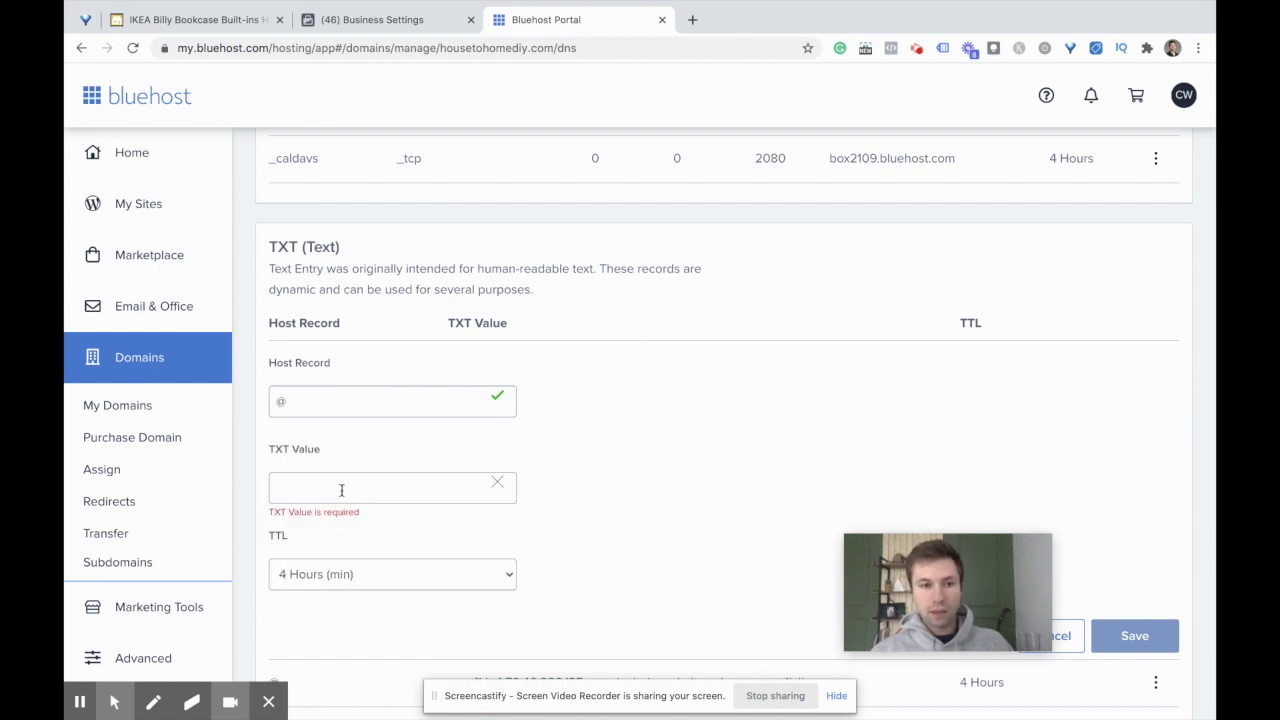
pyautogui.click(340, 488)
pyautogui.hotkey('ctrl', 'v')
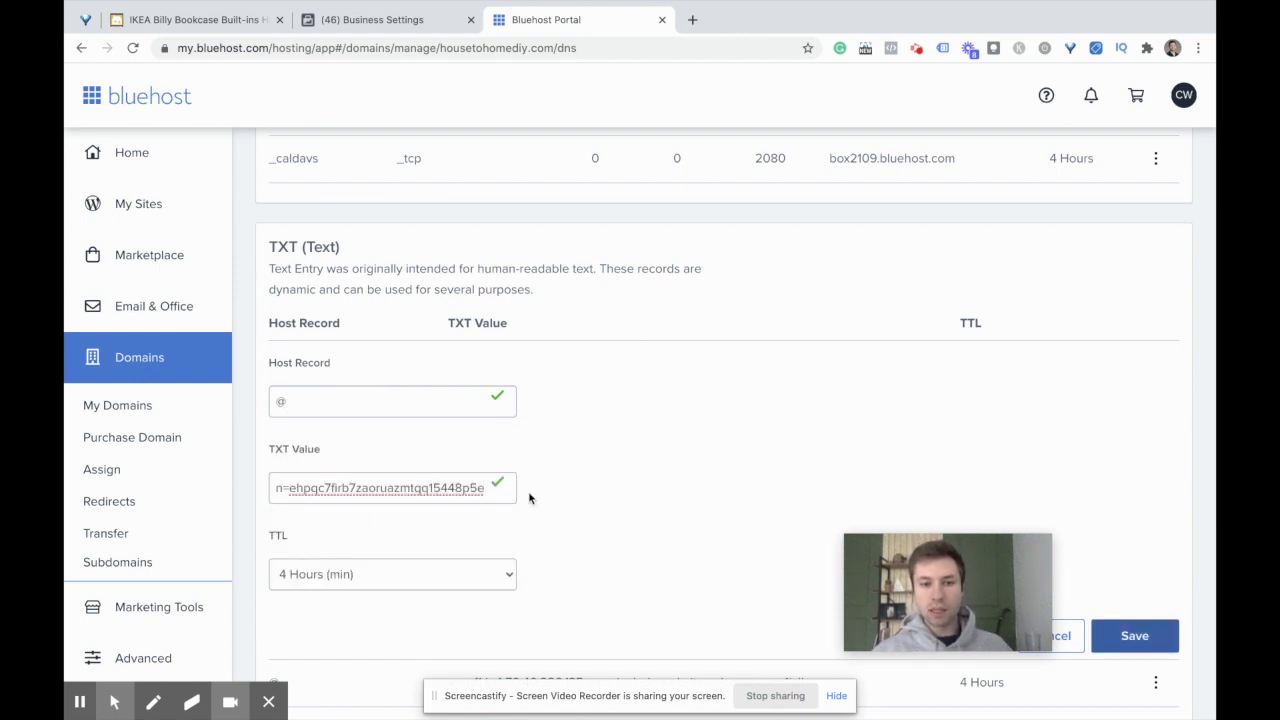
pyautogui.click(390, 20)
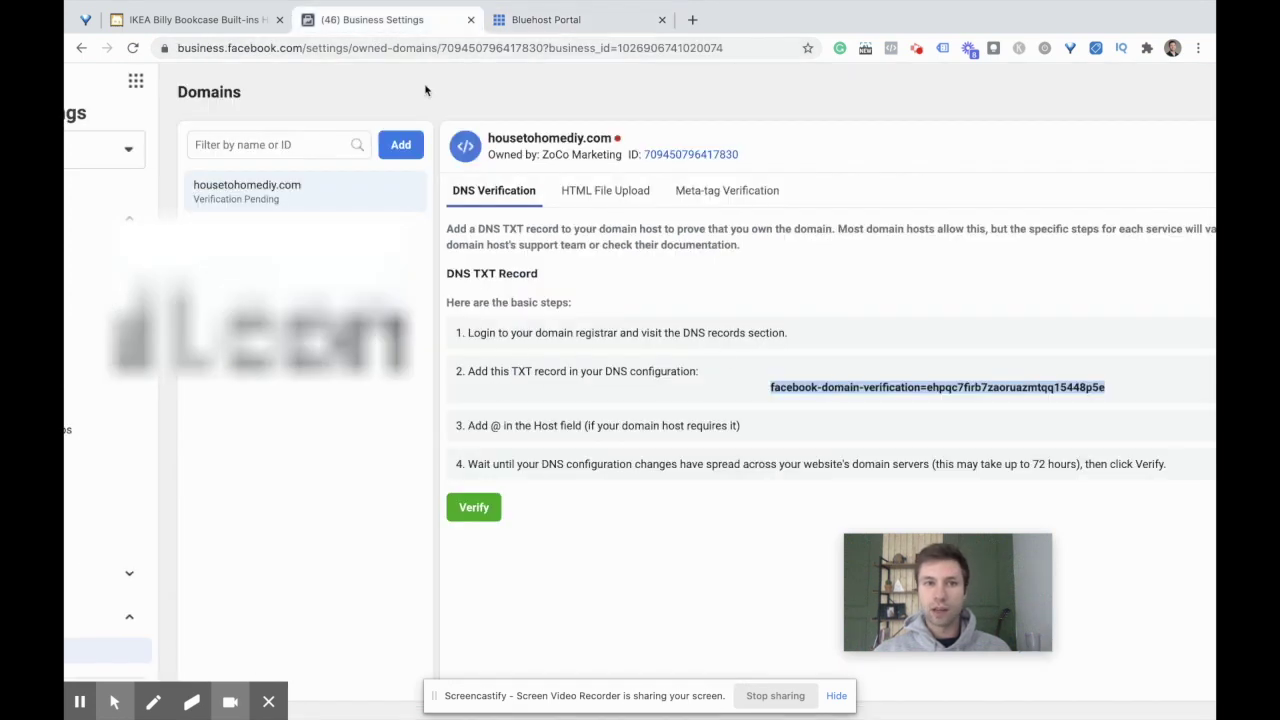
pyautogui.click(534, 22)
pyautogui.scroll(-2, 508, 377)
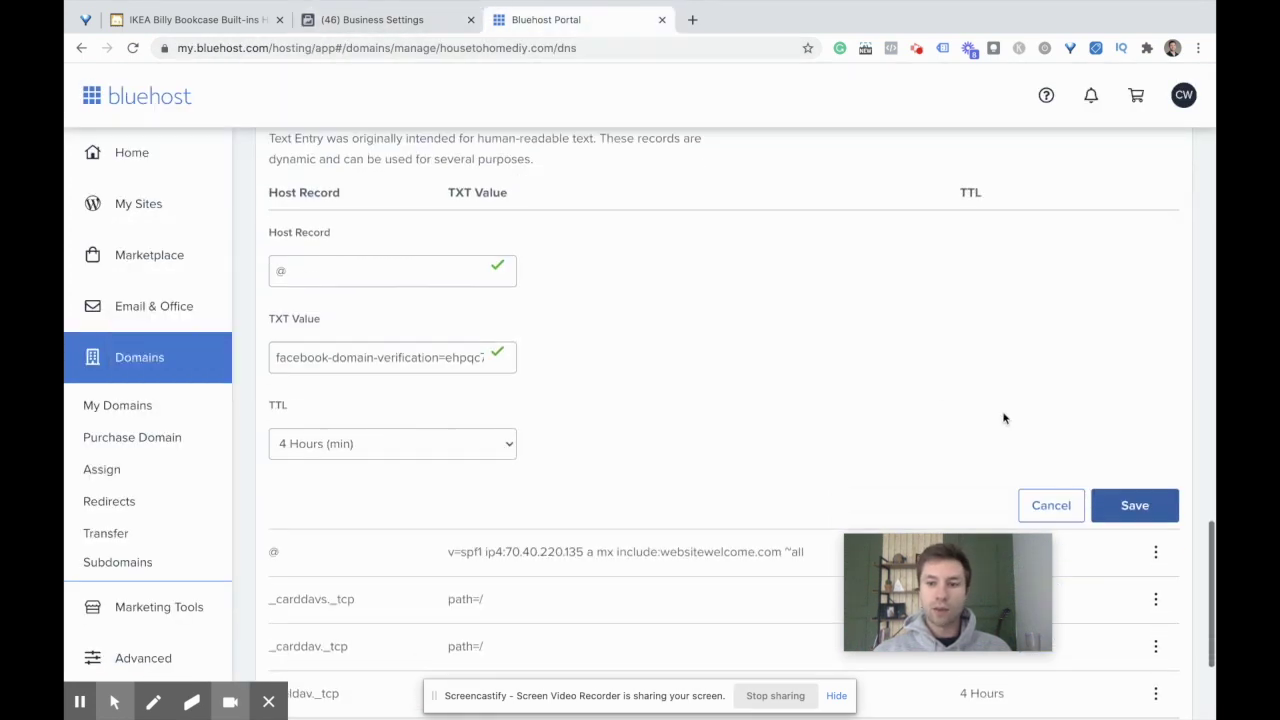
pyautogui.click(1115, 502)
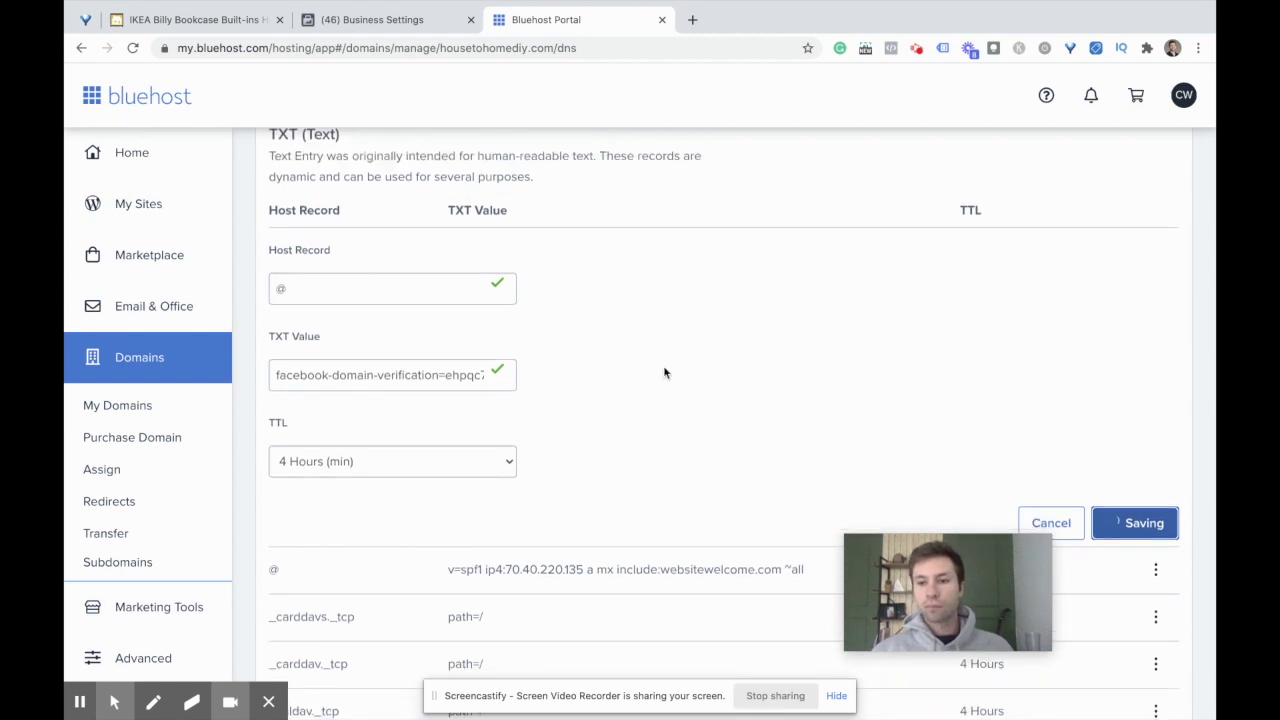
# Switch back to Facebook Business Settings and try to verify housetohomediy.com, reloading the Bluehost DNS page before retrying
pyautogui.click(390, 22)
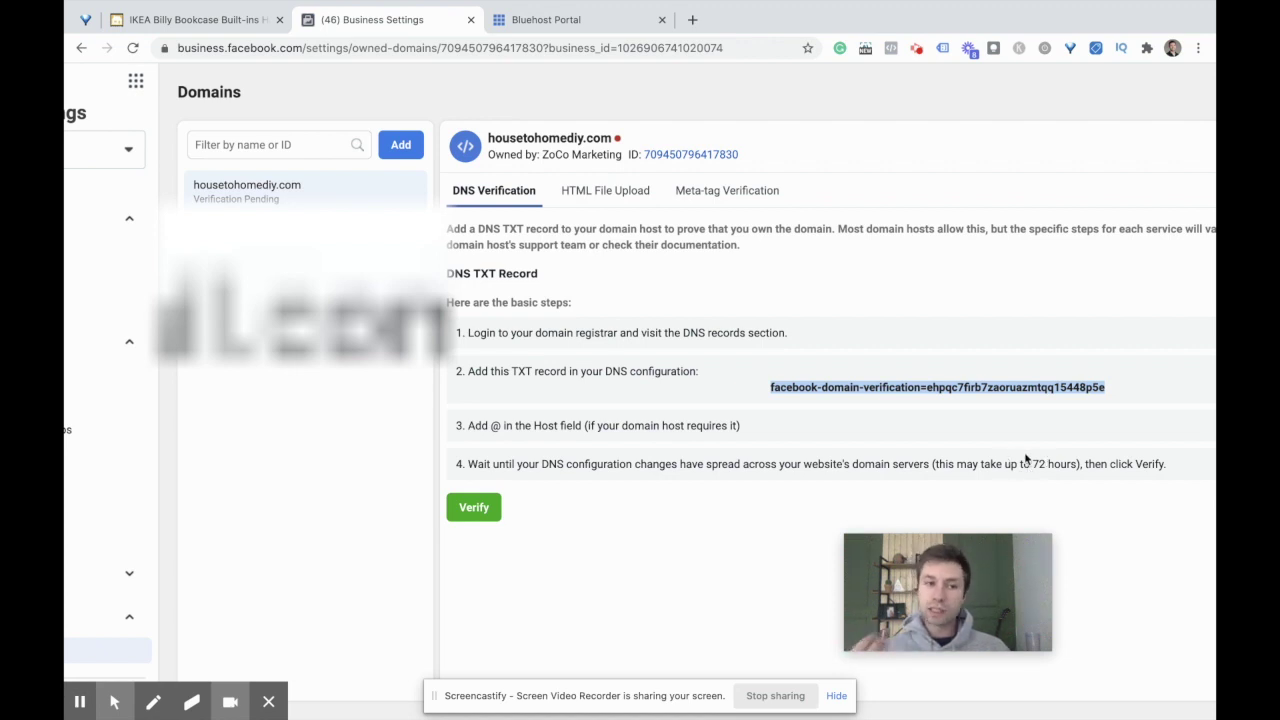
pyautogui.click(490, 509)
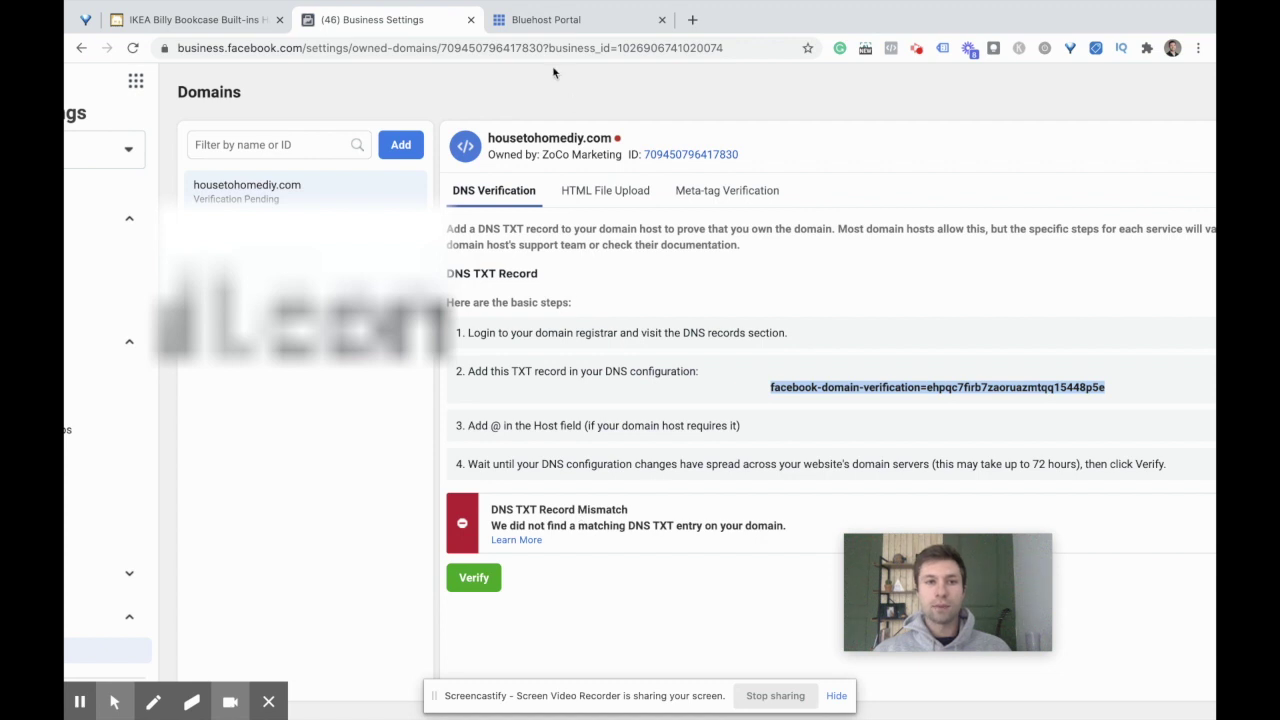
pyautogui.click(576, 20)
pyautogui.click(133, 48)
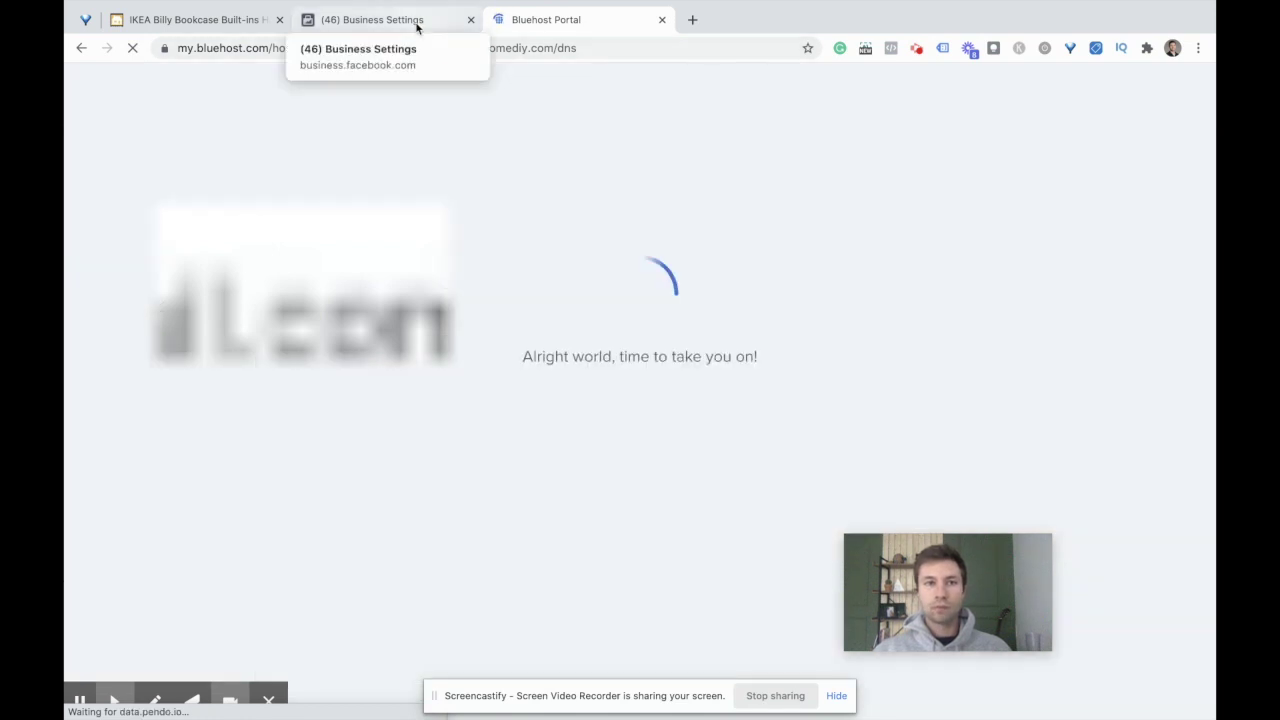
pyautogui.click(419, 25)
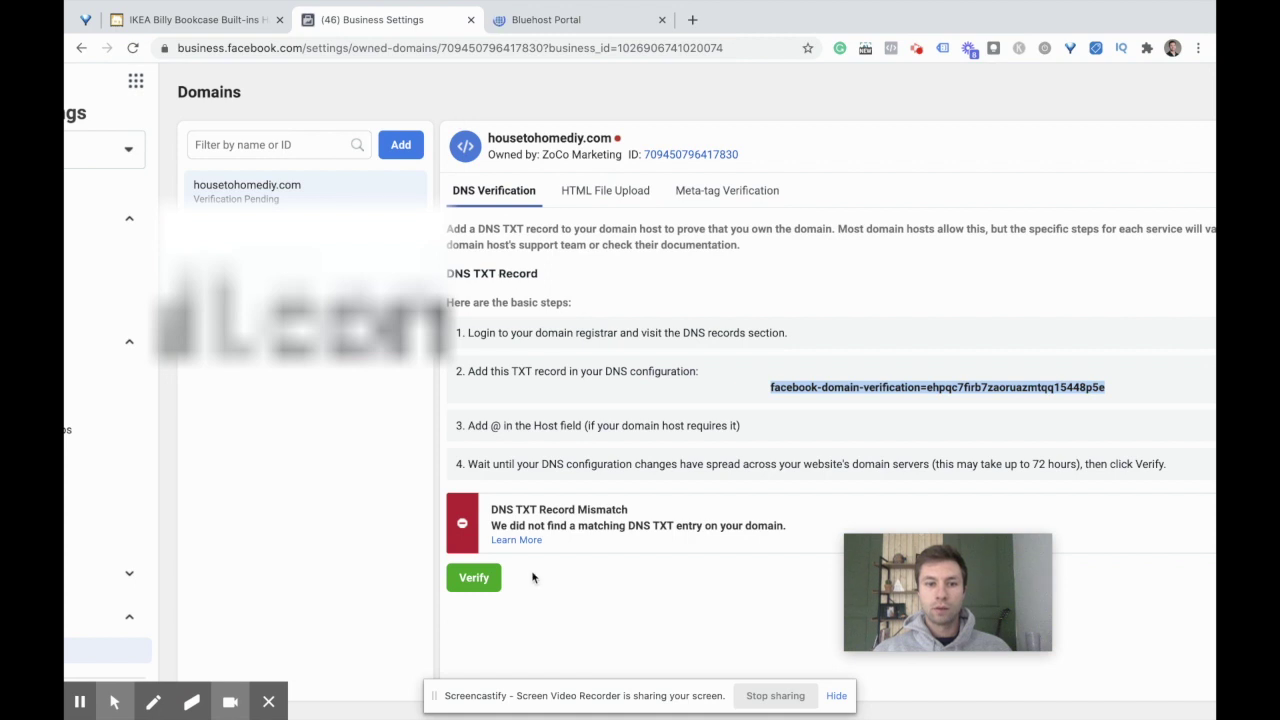
pyautogui.click(481, 582)
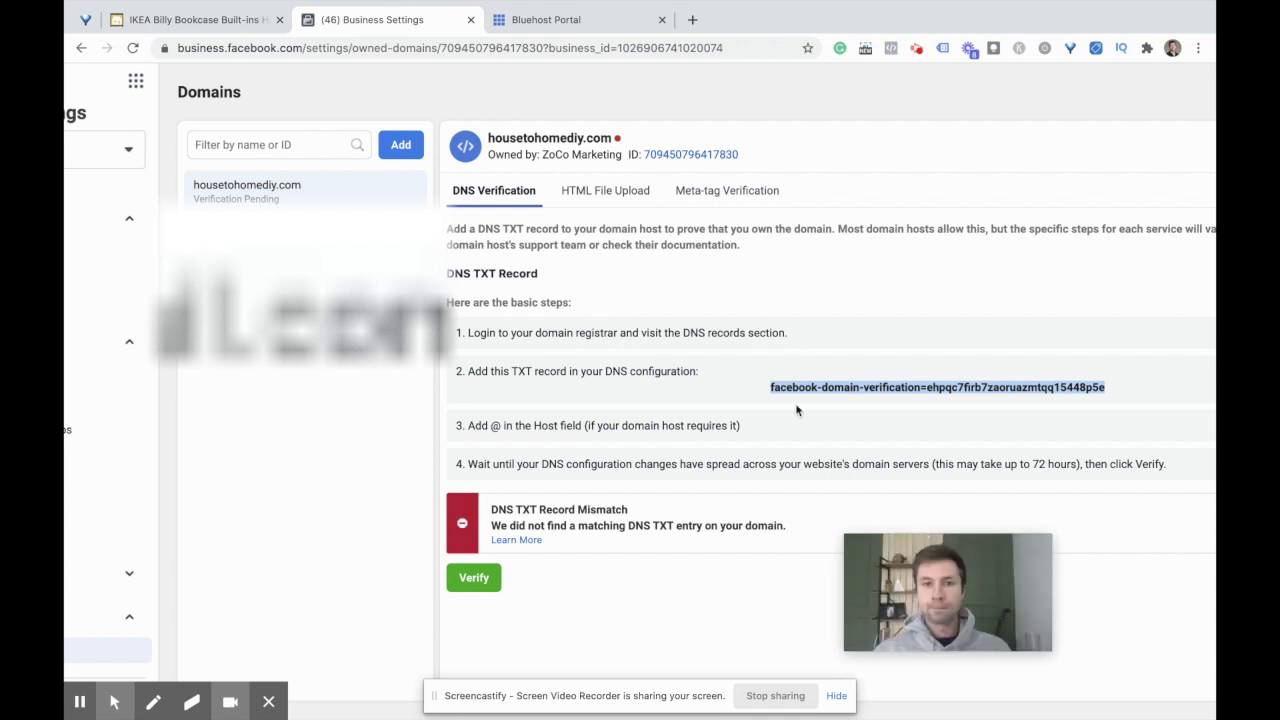
# Reload the Domains page and verify housetohomediy.com through its DNS TXT record
pyautogui.click(257, 198)
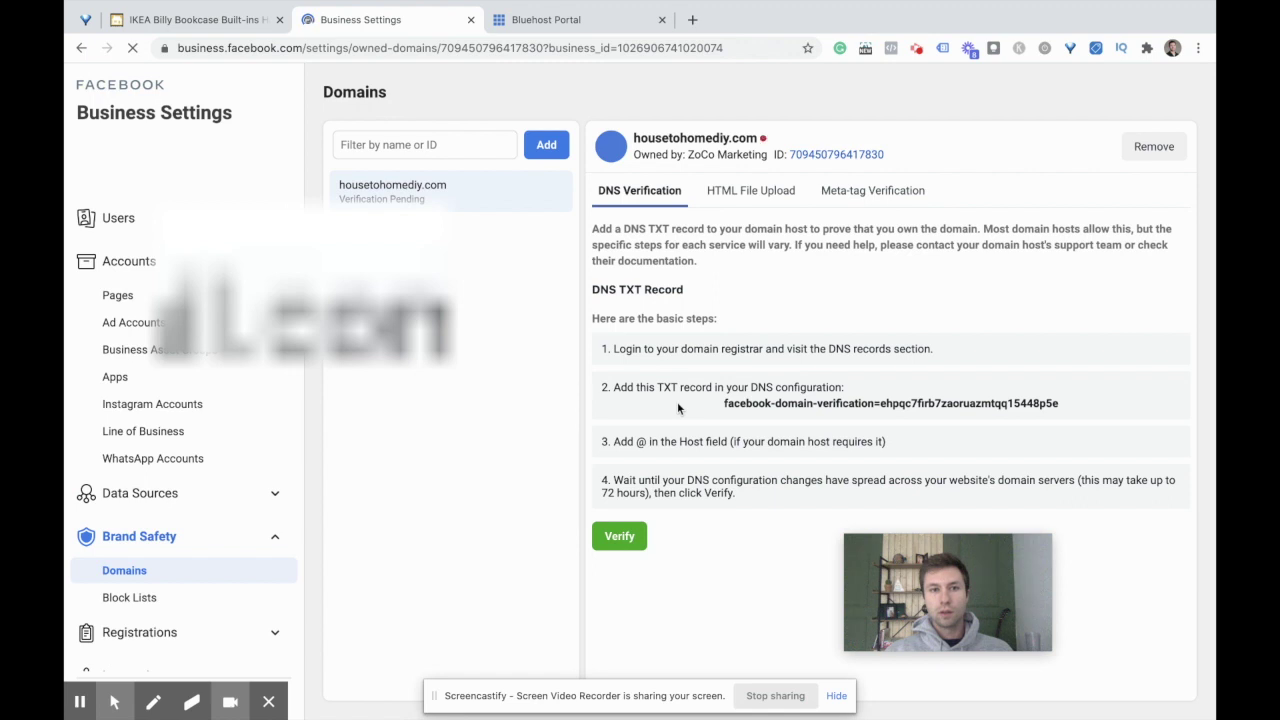
pyautogui.click(627, 542)
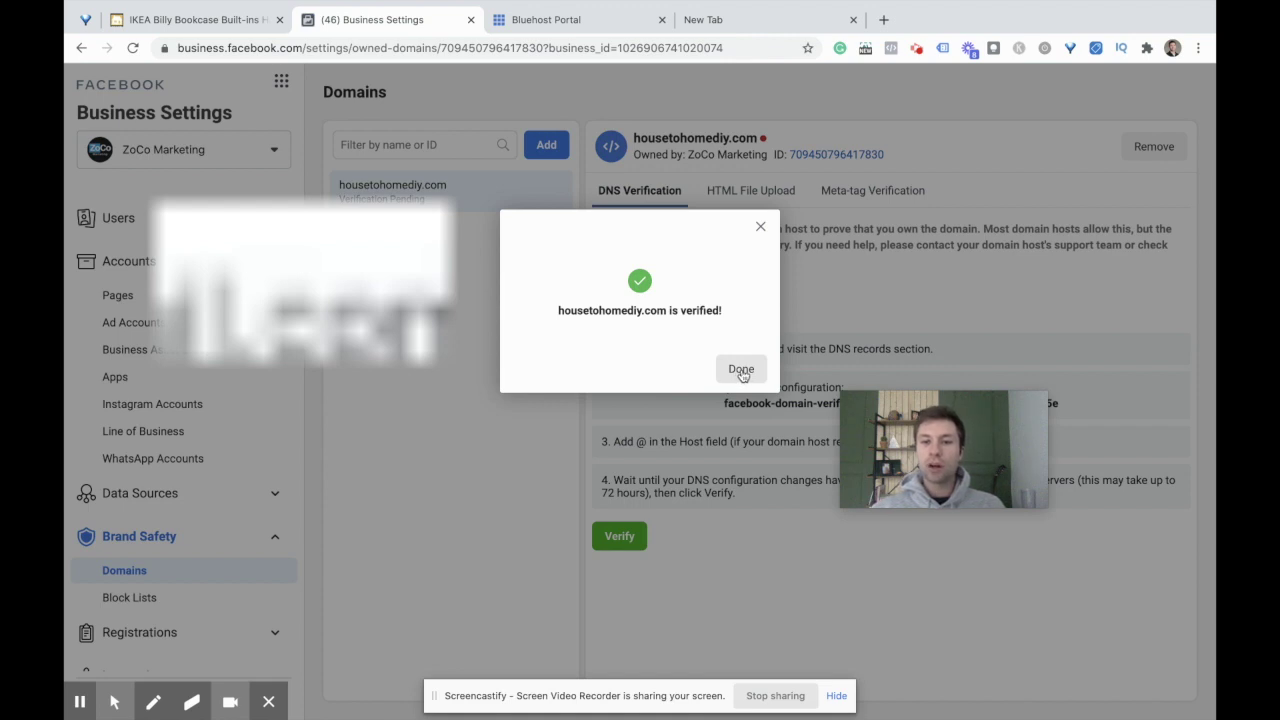
pyautogui.click(741, 370)
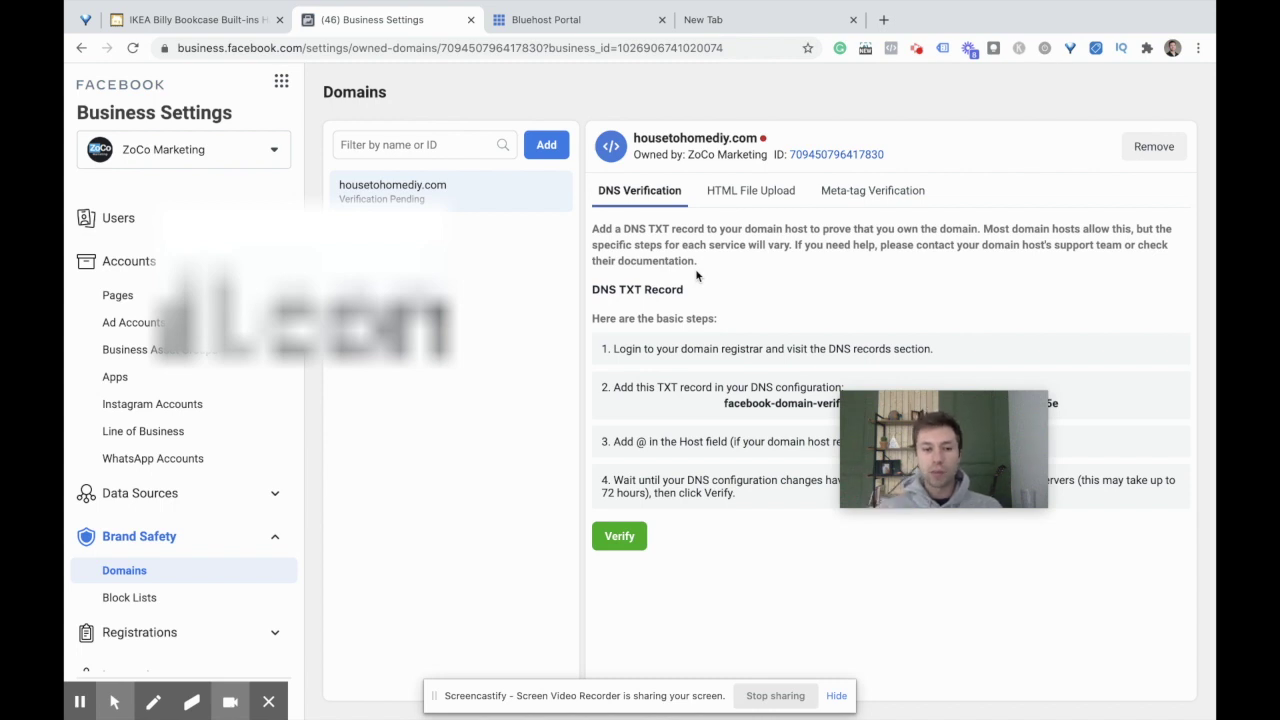
# Open Events Manager from the Business Settings shortcuts
pyautogui.scroll(-1, 280, 280)
pyautogui.click(281, 88)
pyautogui.scroll(-2, 474, 437)
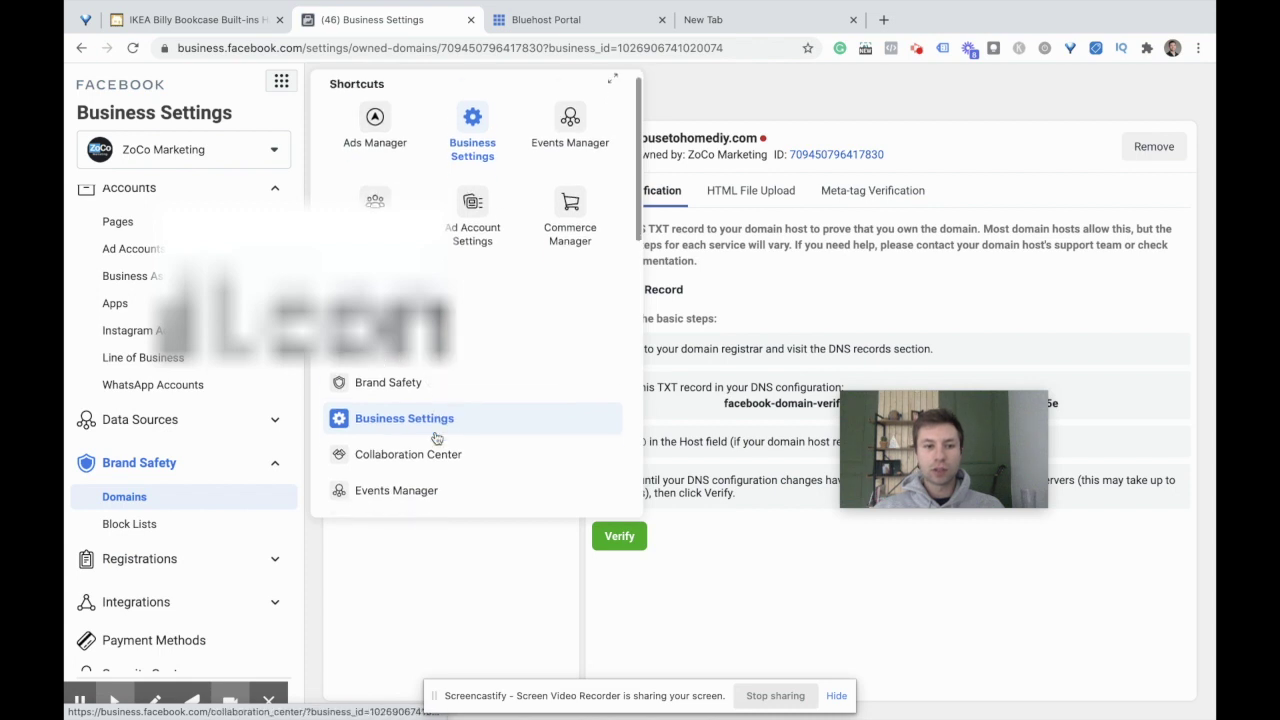
pyautogui.click(423, 410)
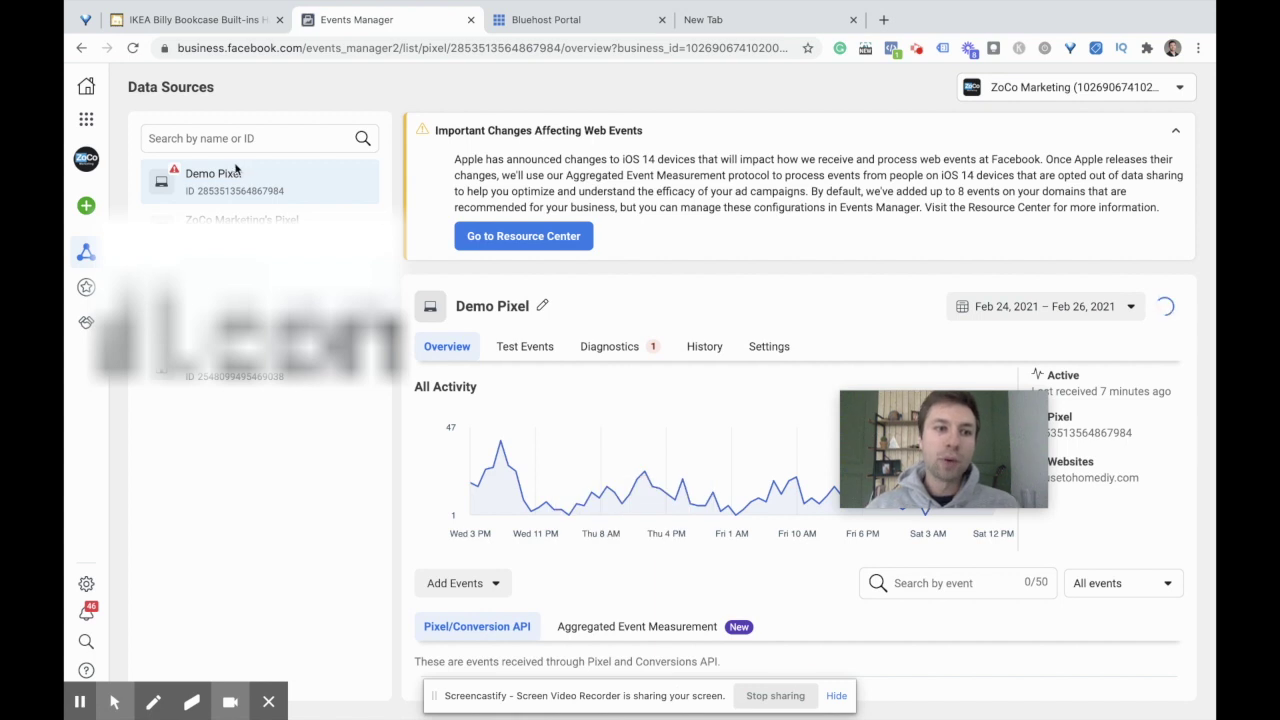
# Open the Event Setup Tool from the Demo Pixel's settings
pyautogui.scroll(-2, 688, 284)
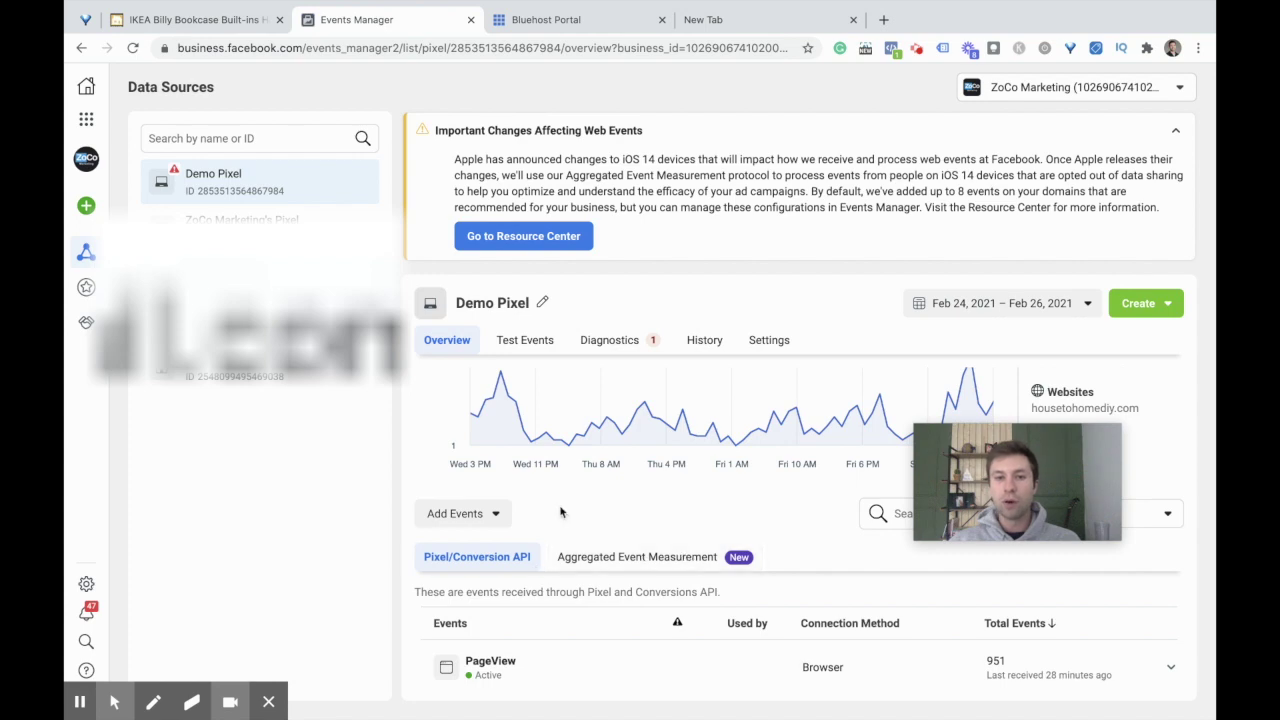
pyautogui.click(745, 342)
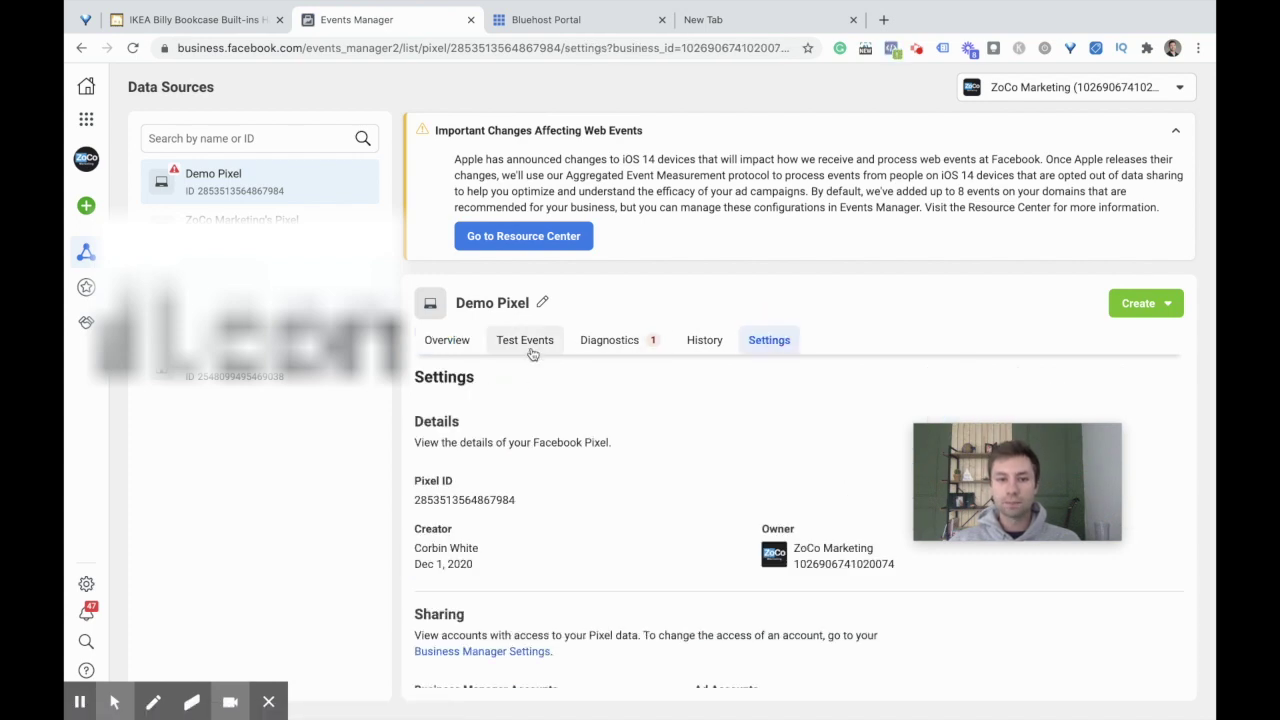
pyautogui.scroll(-10, 550, 500)
pyautogui.scroll(-2, 550, 500)
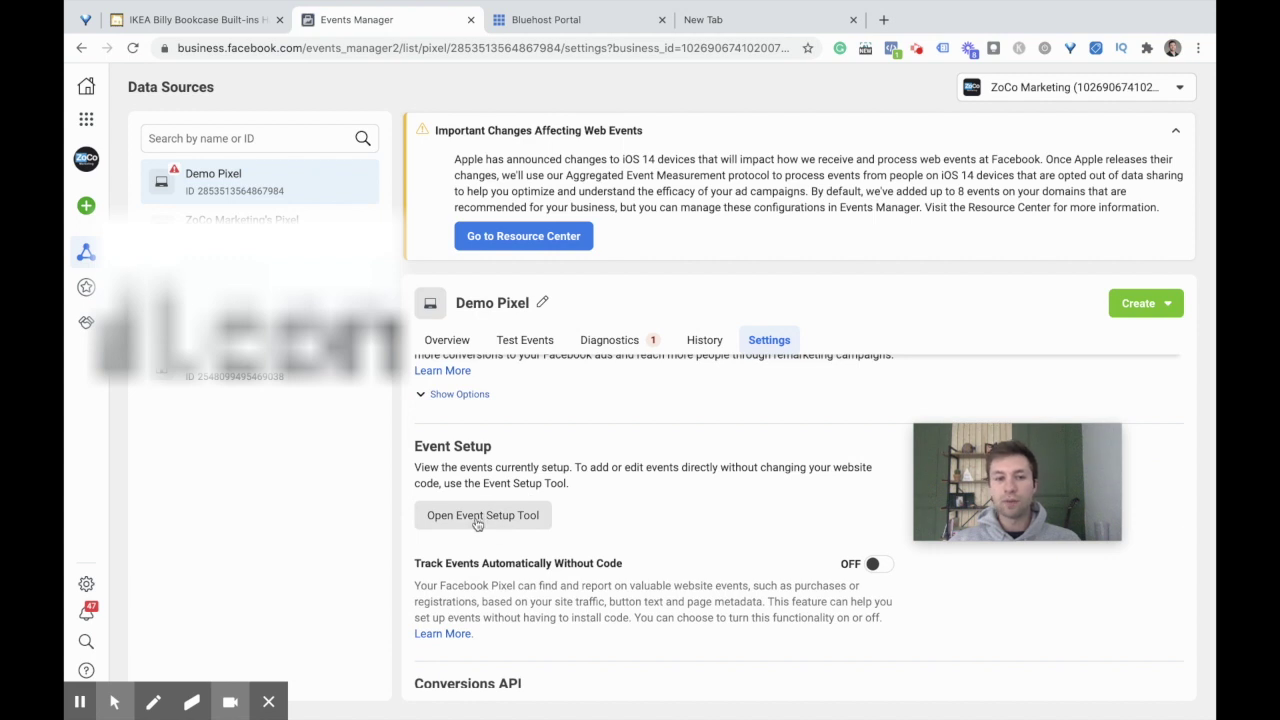
pyautogui.click(479, 521)
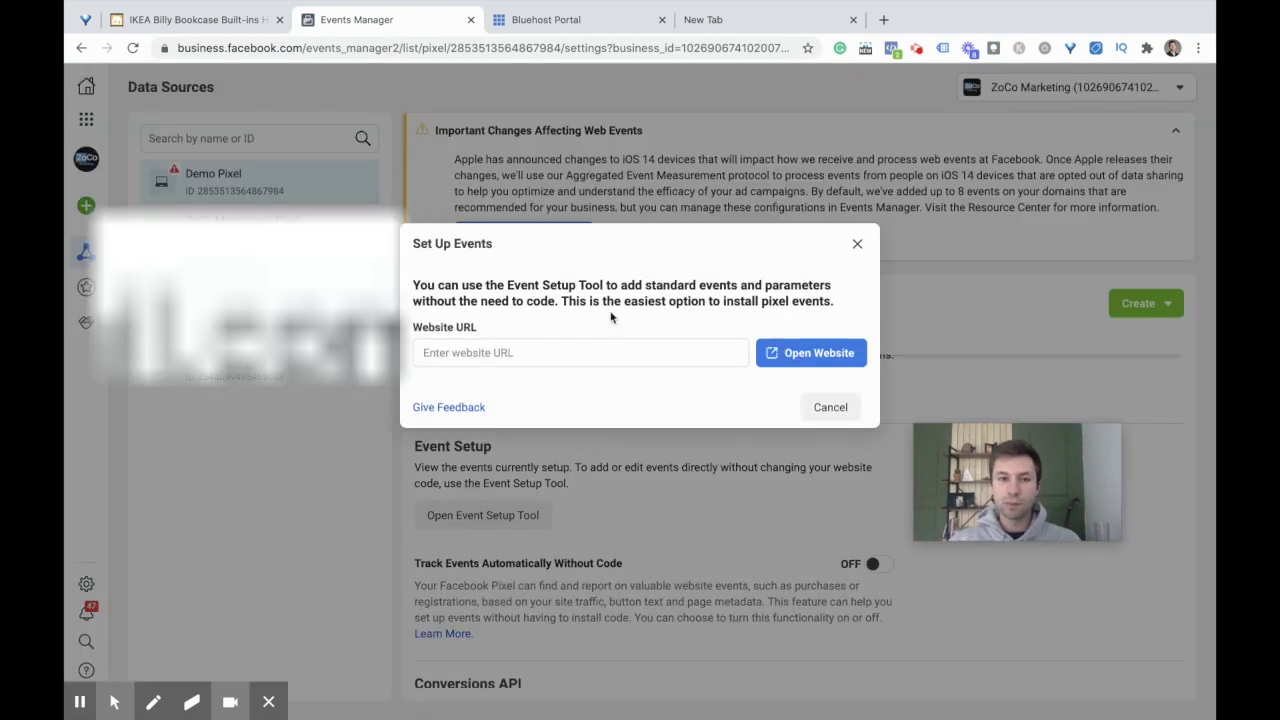
pyautogui.click(528, 345)
pyautogui.write('www')
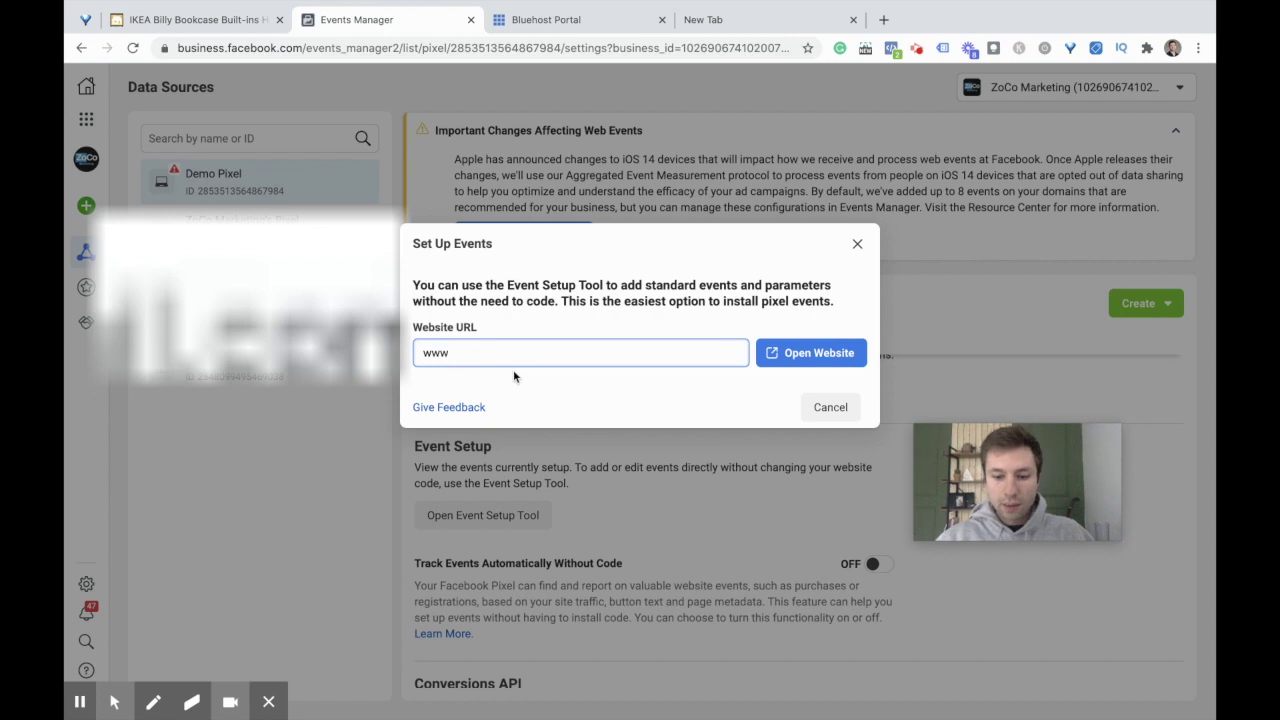
pyautogui.write('.hou')
pyautogui.press('BackSpace')
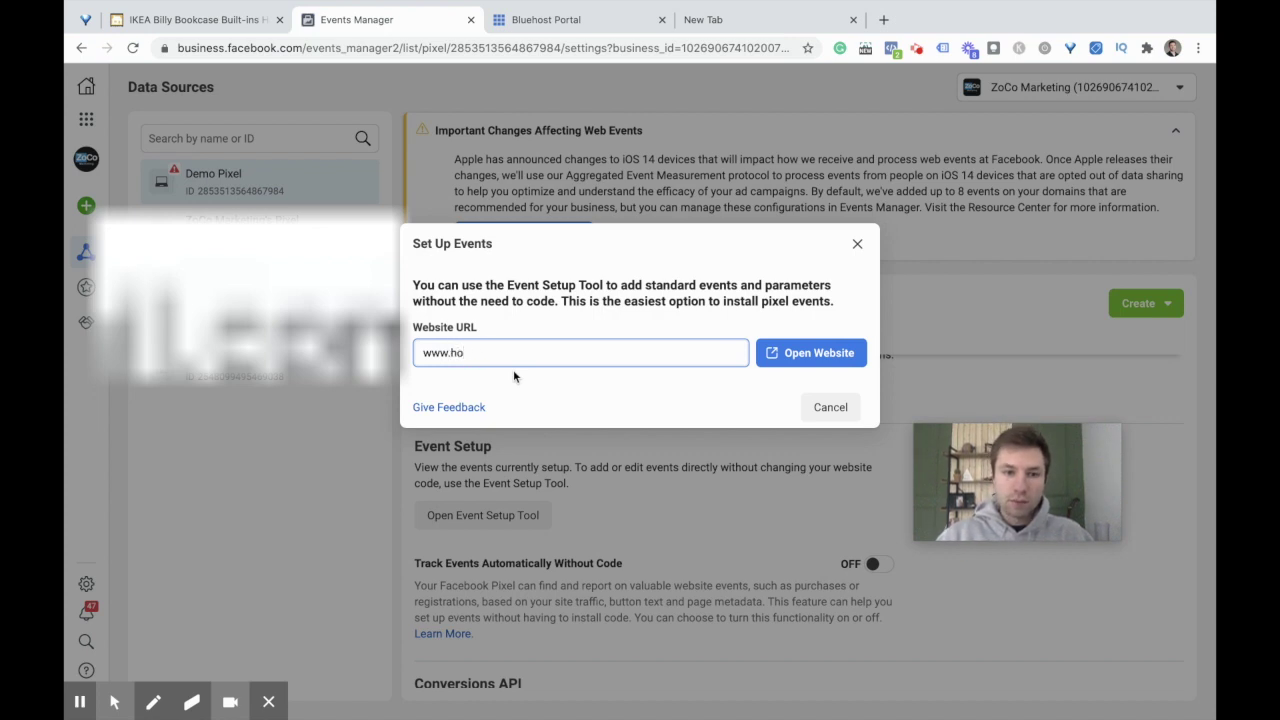
pyautogui.write('usetohome')
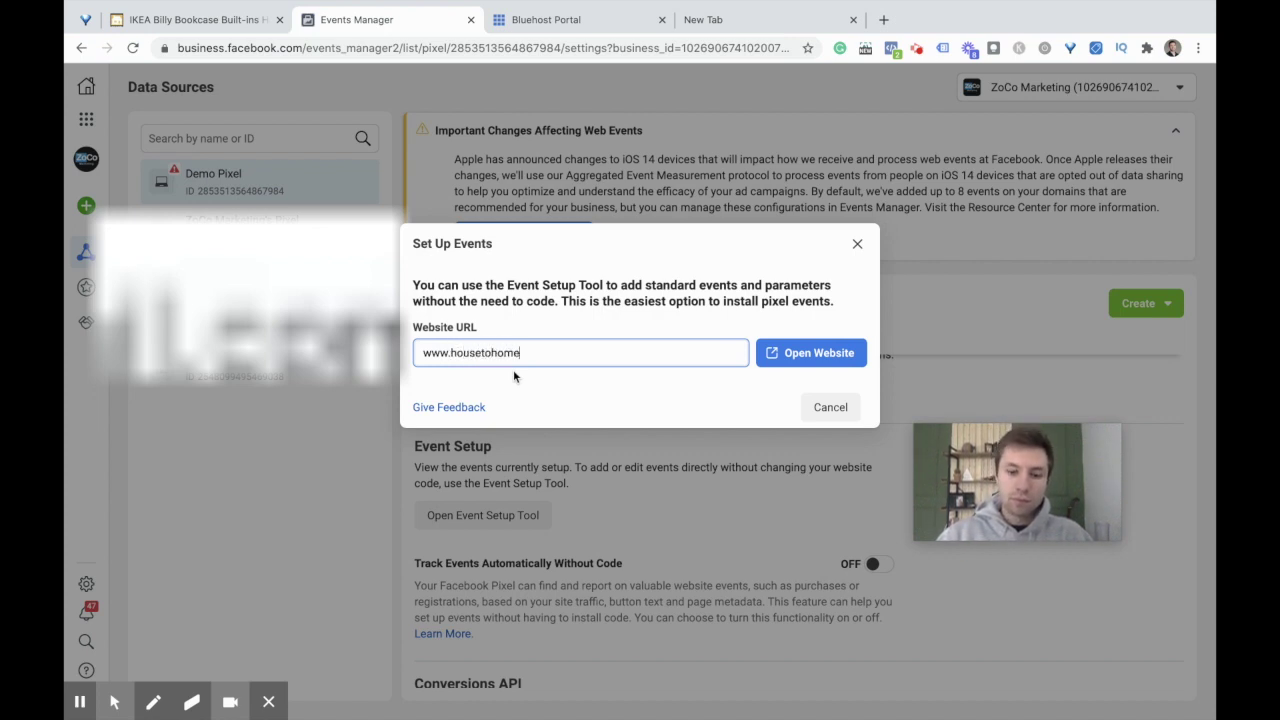
pyautogui.write('diy.com')
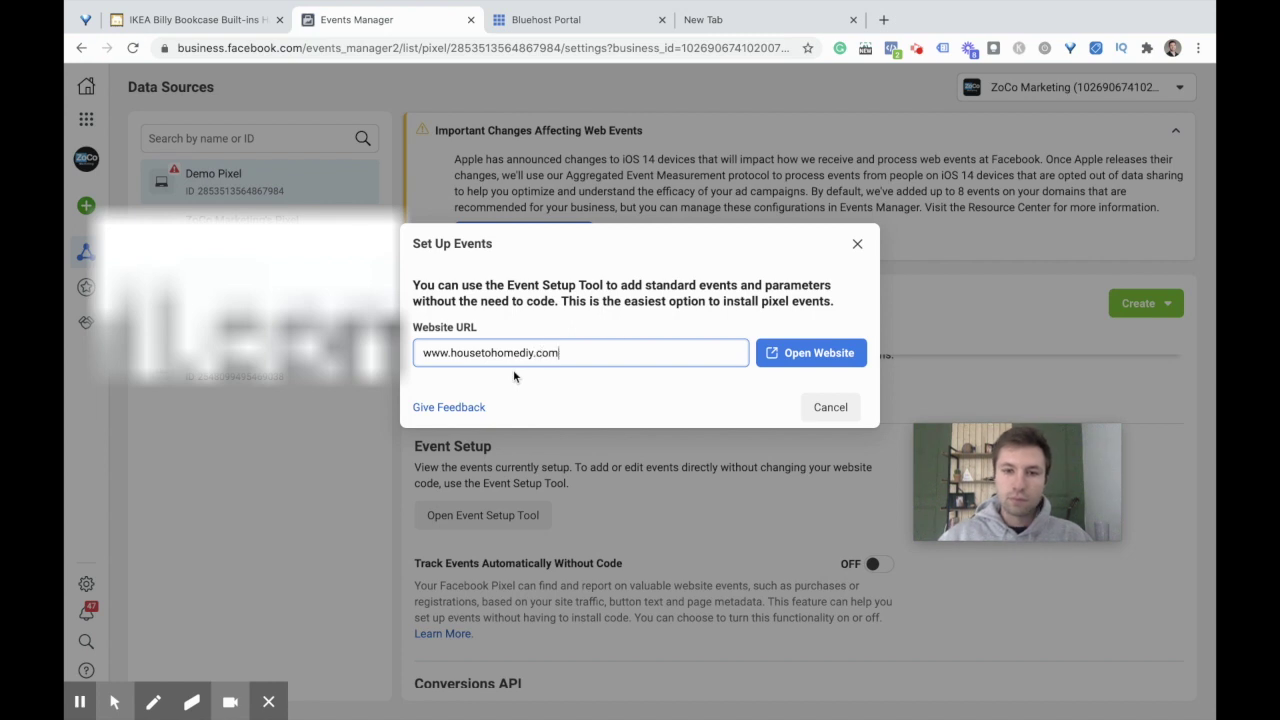
pyautogui.click(803, 356)
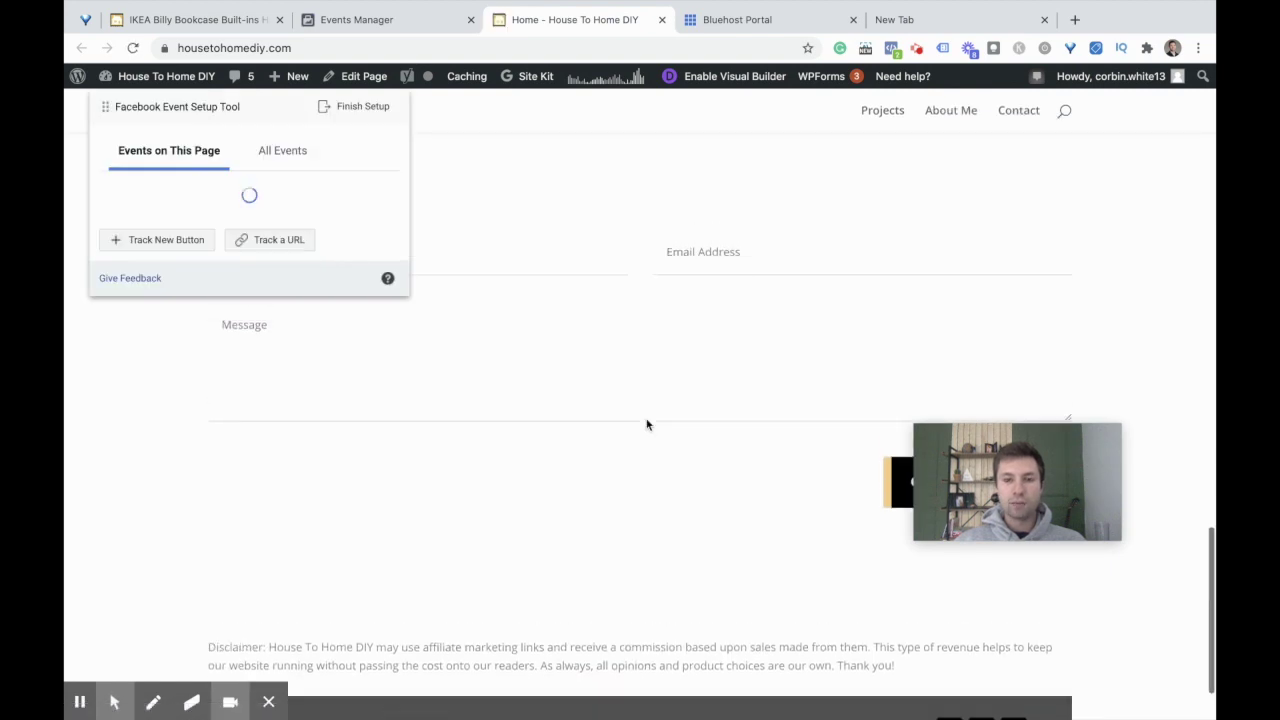
# Track the contact form's Get In Touch button as a Lead event that does not include a value
pyautogui.scroll(1, 646, 419)
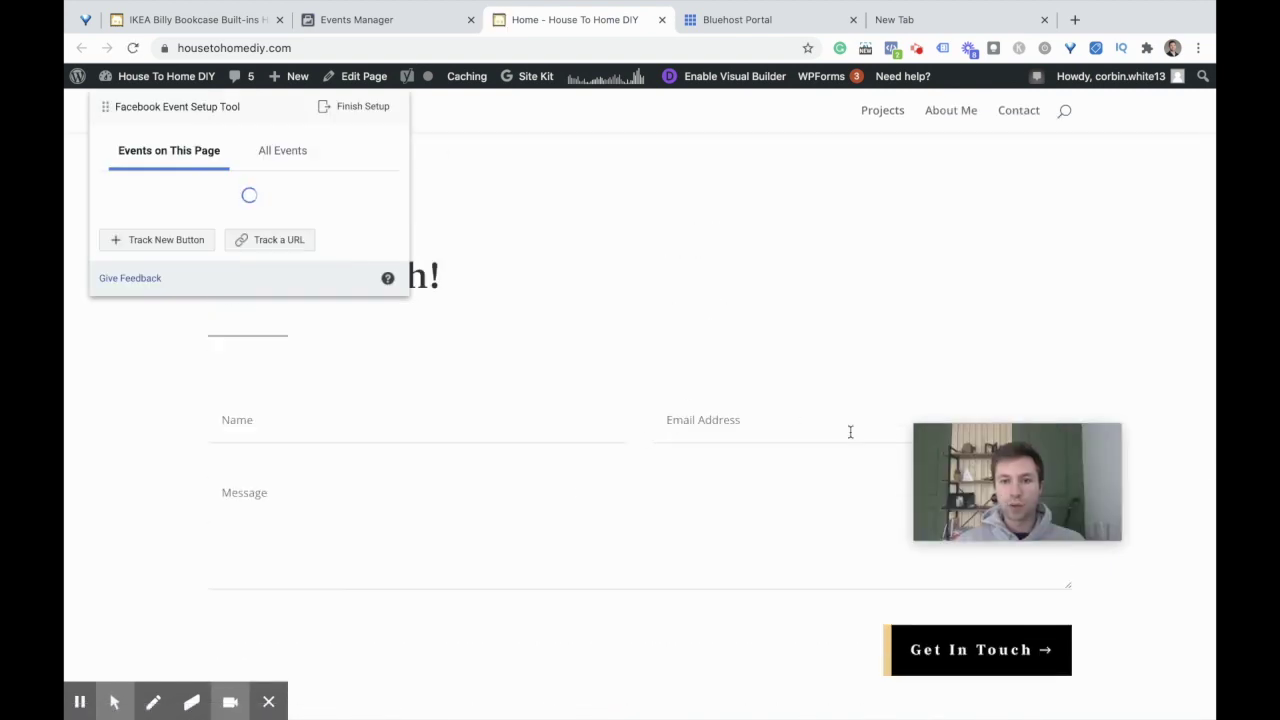
pyautogui.moveTo(997, 463); pyautogui.dragTo(1007, 264)
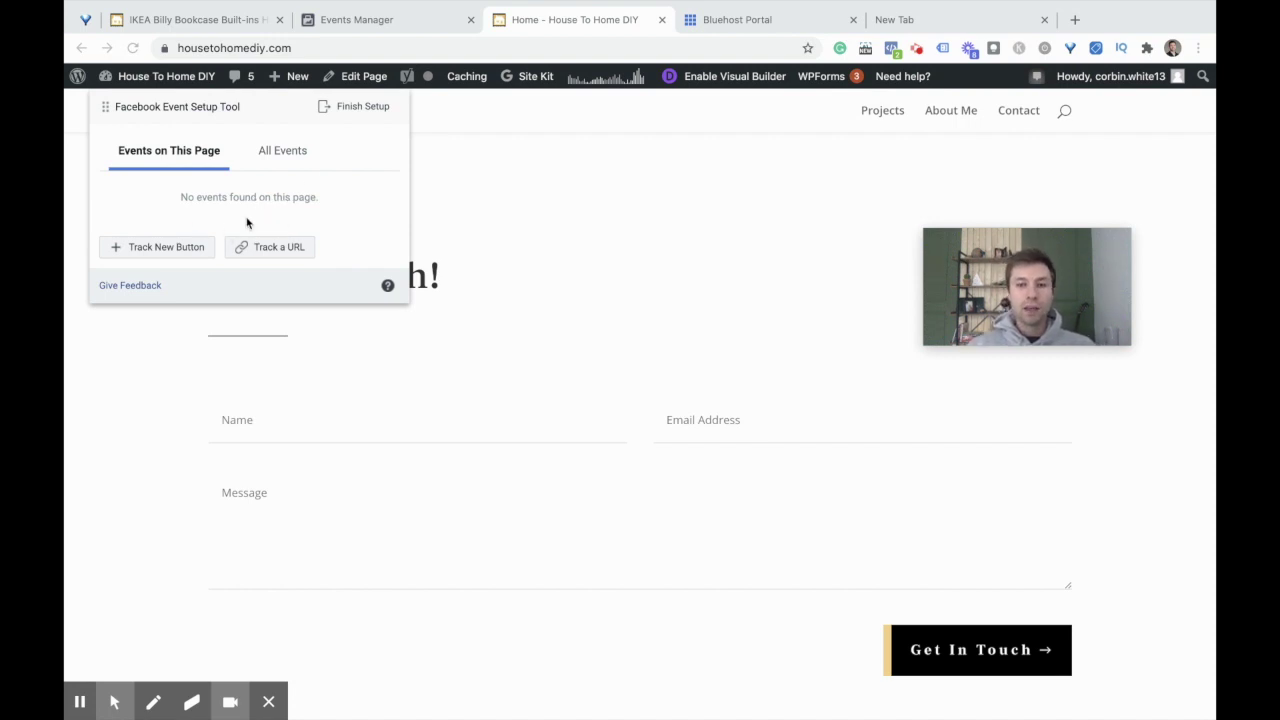
pyautogui.click(163, 250)
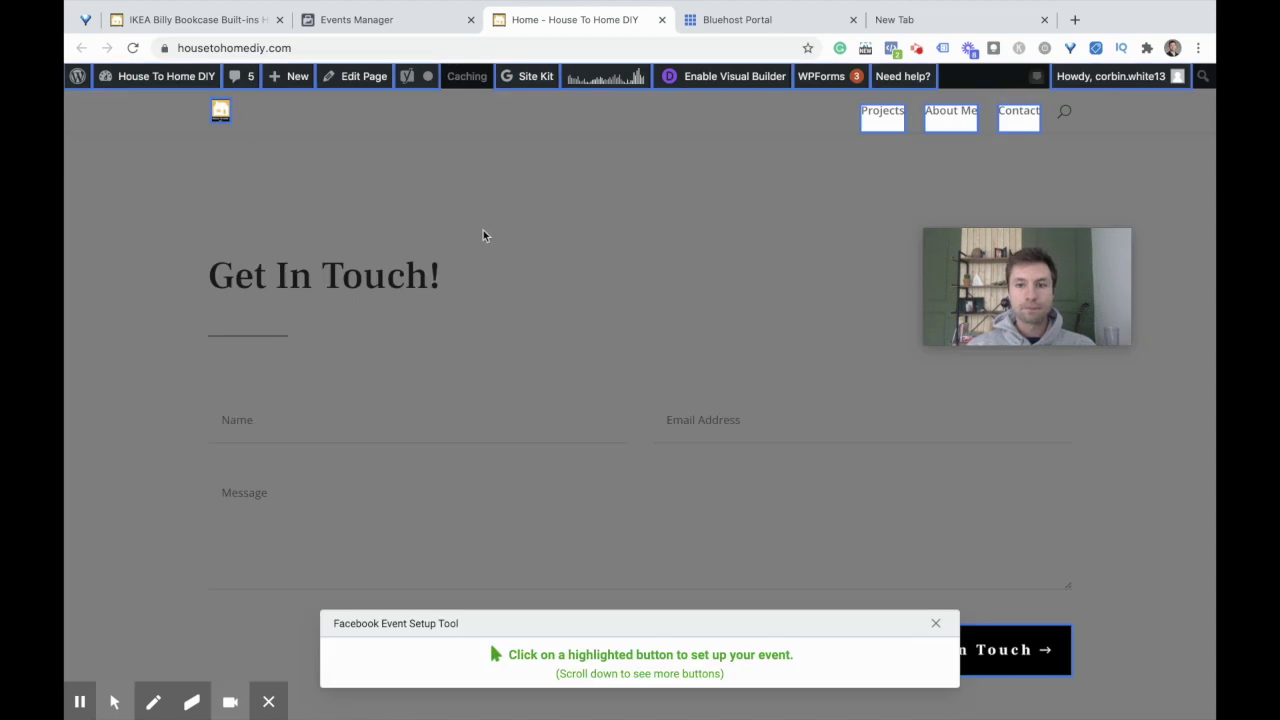
pyautogui.click(972, 645)
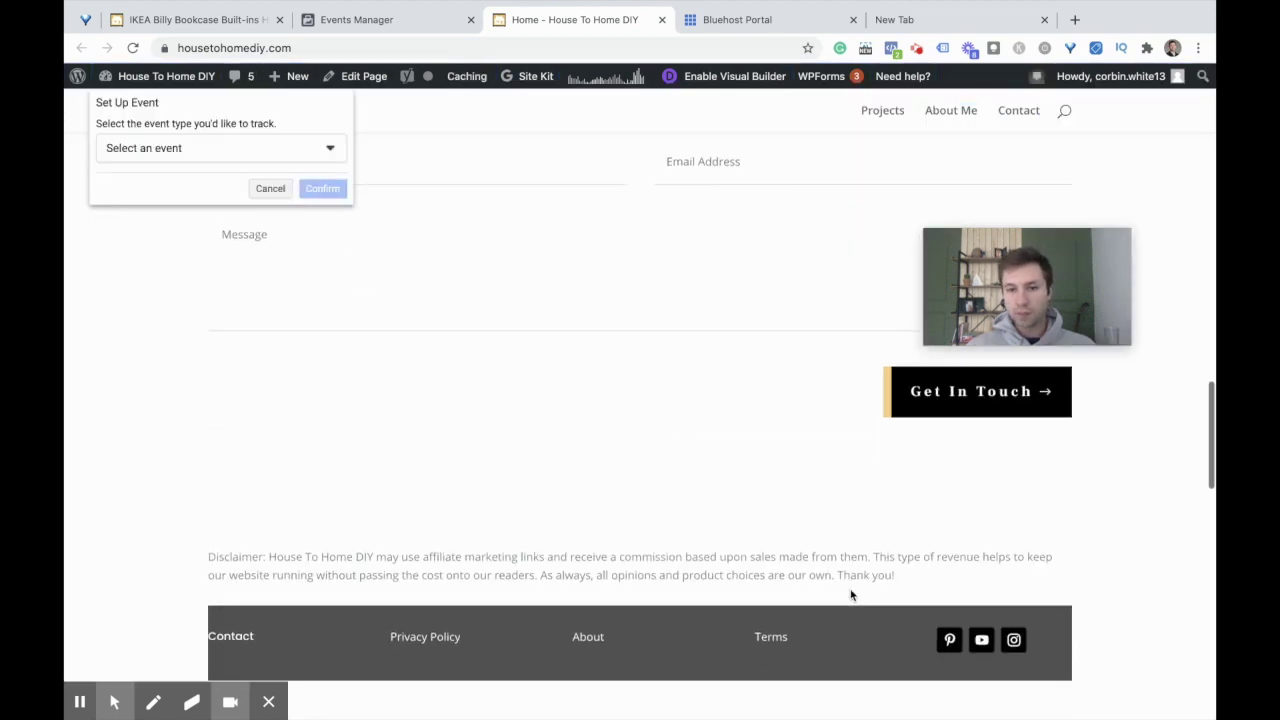
pyautogui.click(327, 150)
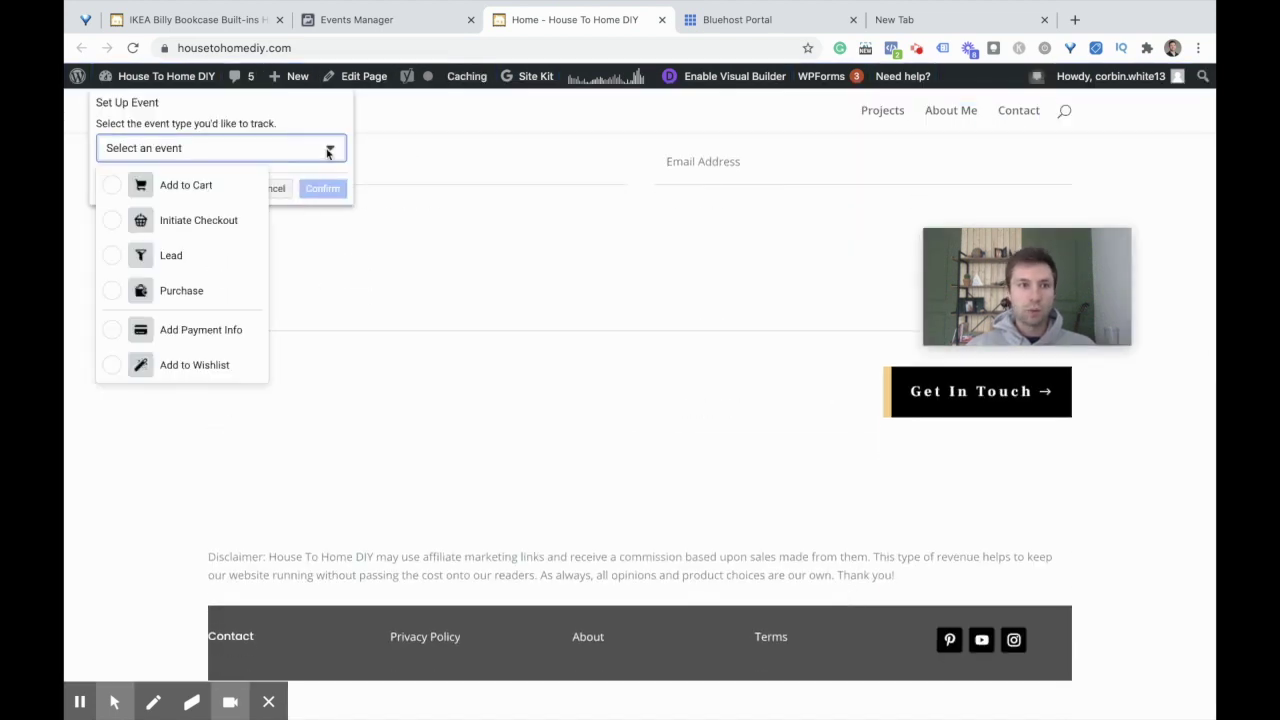
pyautogui.click(111, 255)
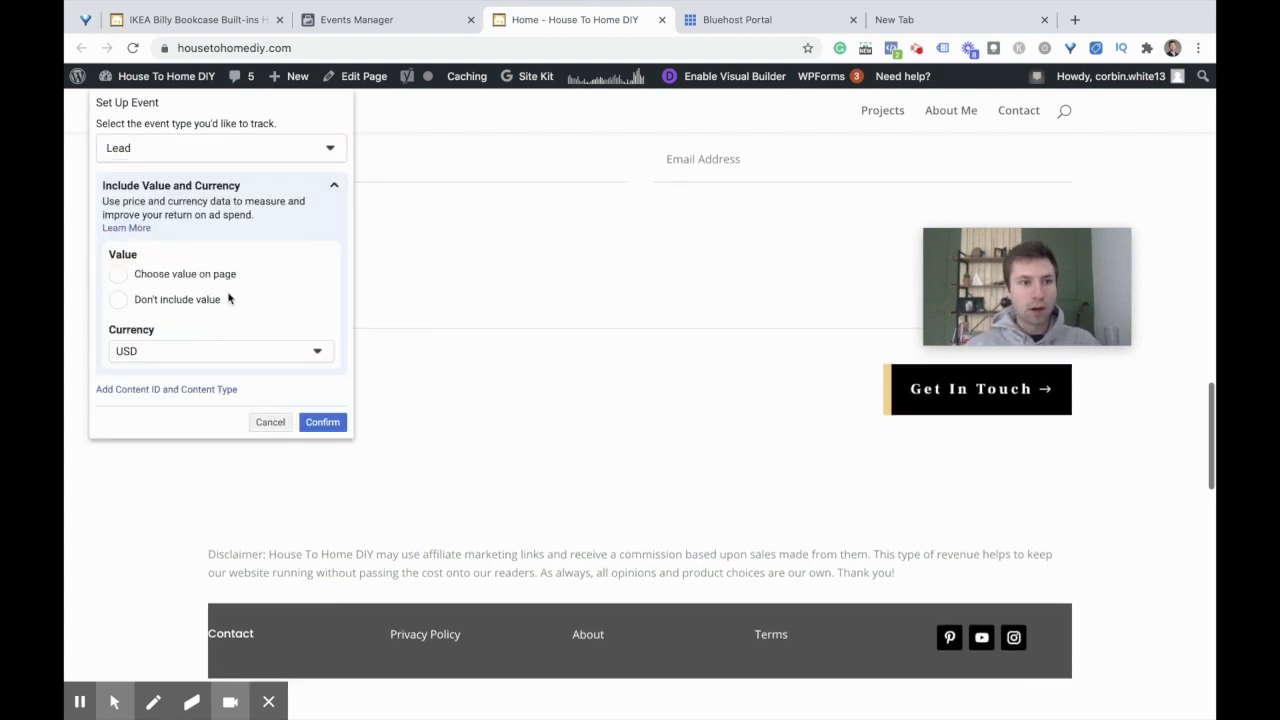
pyautogui.click(118, 300)
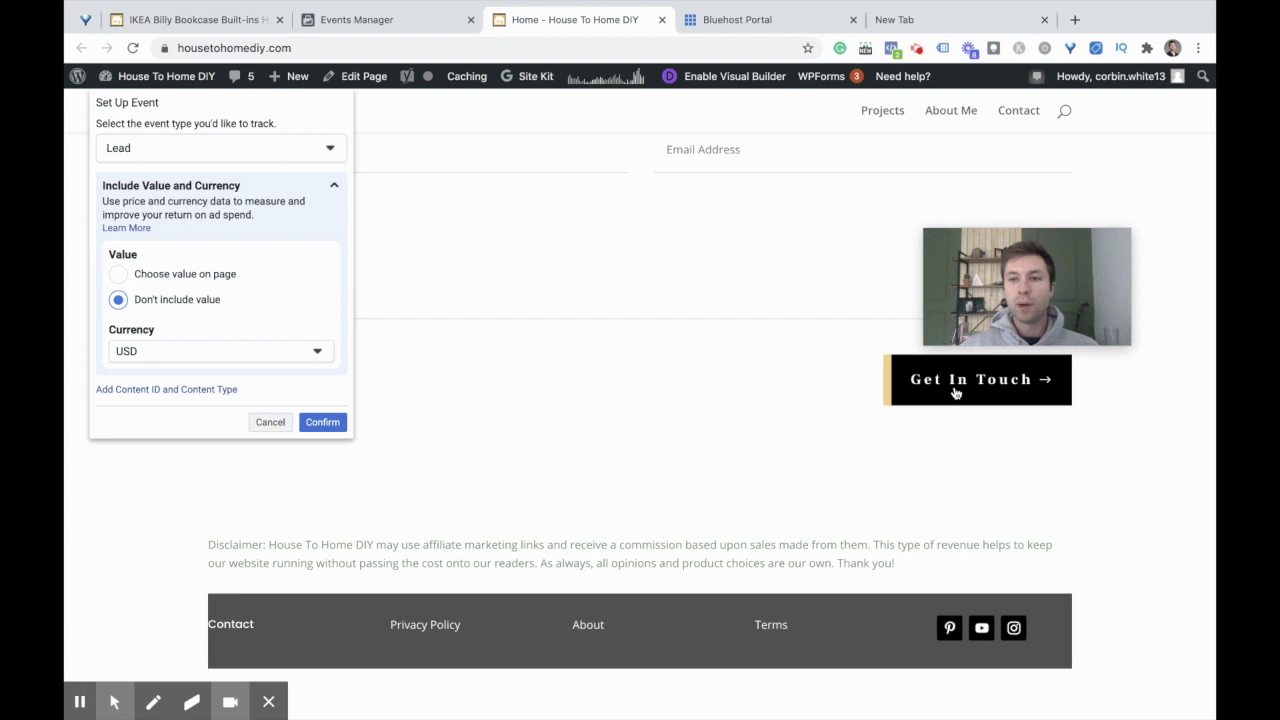
pyautogui.click(322, 422)
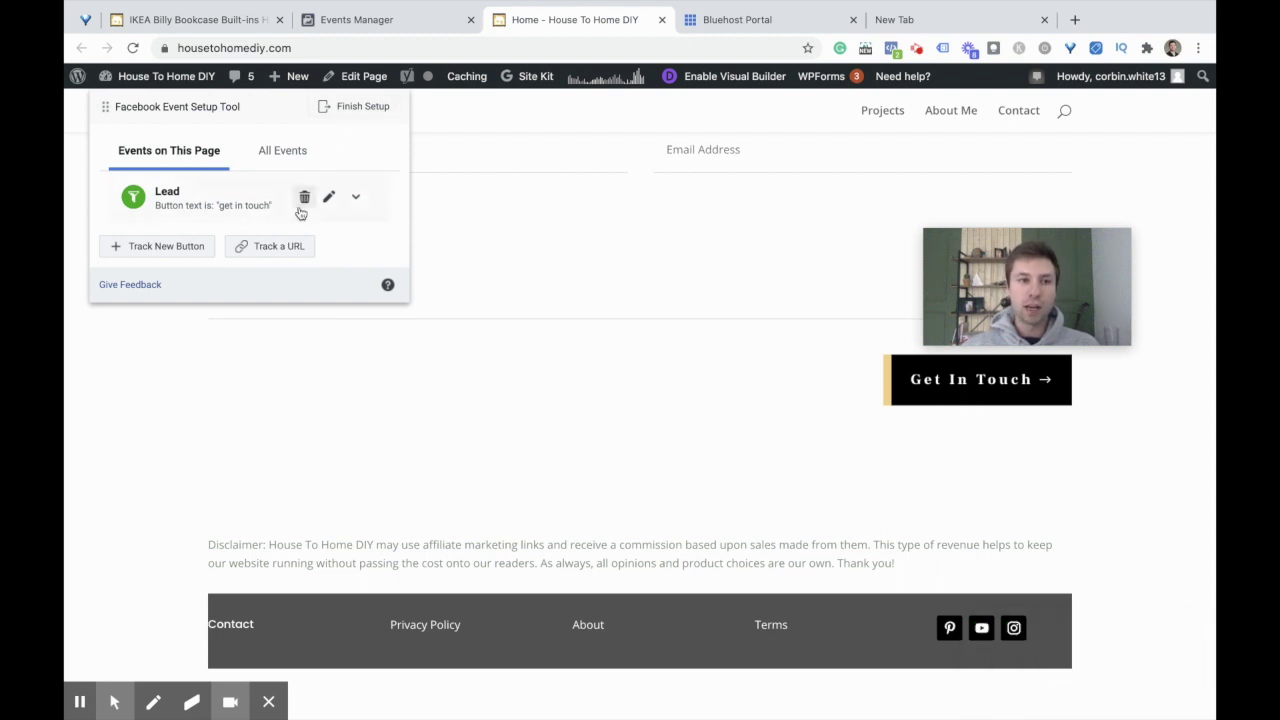
# Finish the event setup with the added Lead event and skip the feedback survey
pyautogui.click(362, 107)
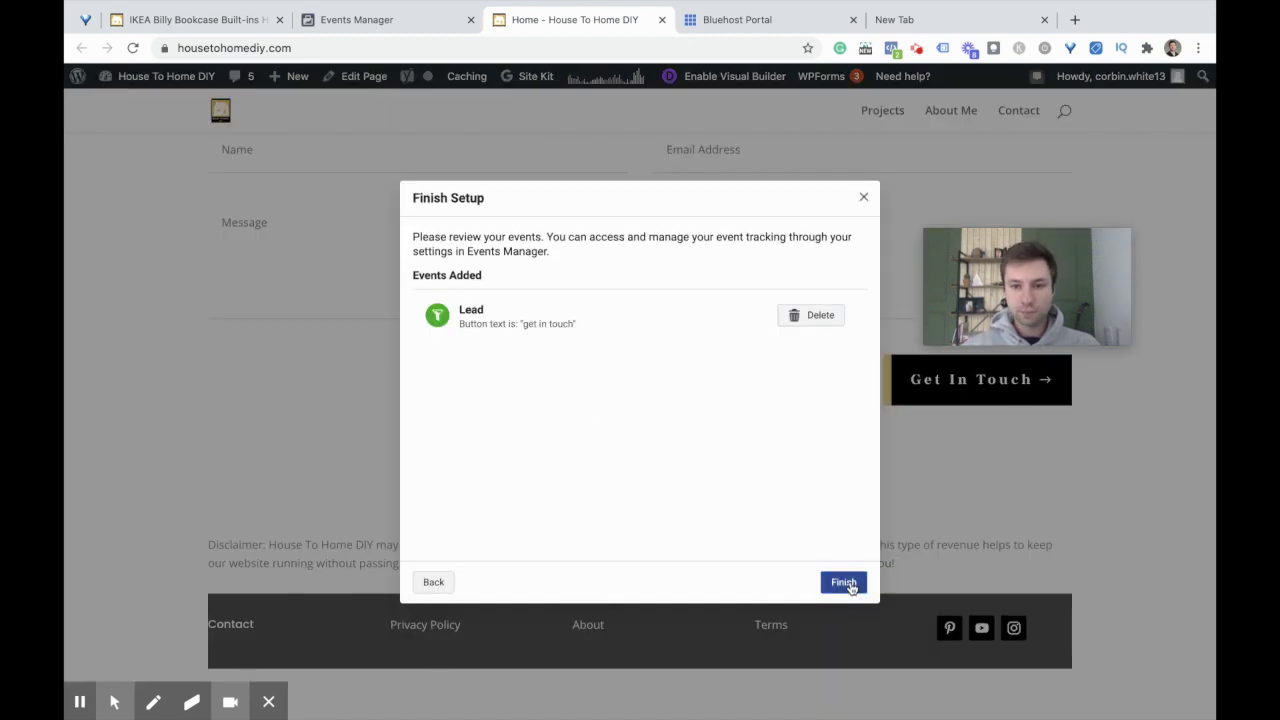
pyautogui.click(848, 583)
pyautogui.click(785, 453)
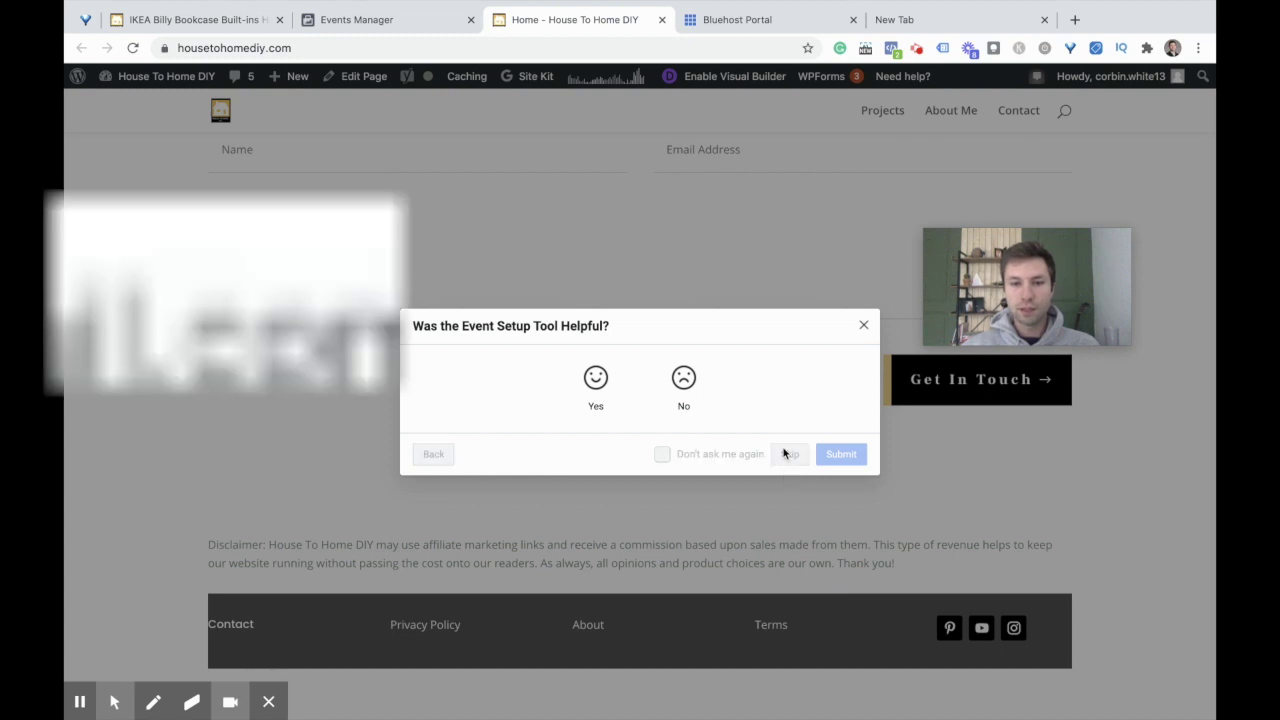
# Open the Demo Pixel's overview and examine the list of events it receives
pyautogui.scroll(-1, 557, 437)
pyautogui.scroll(2, 540, 447)
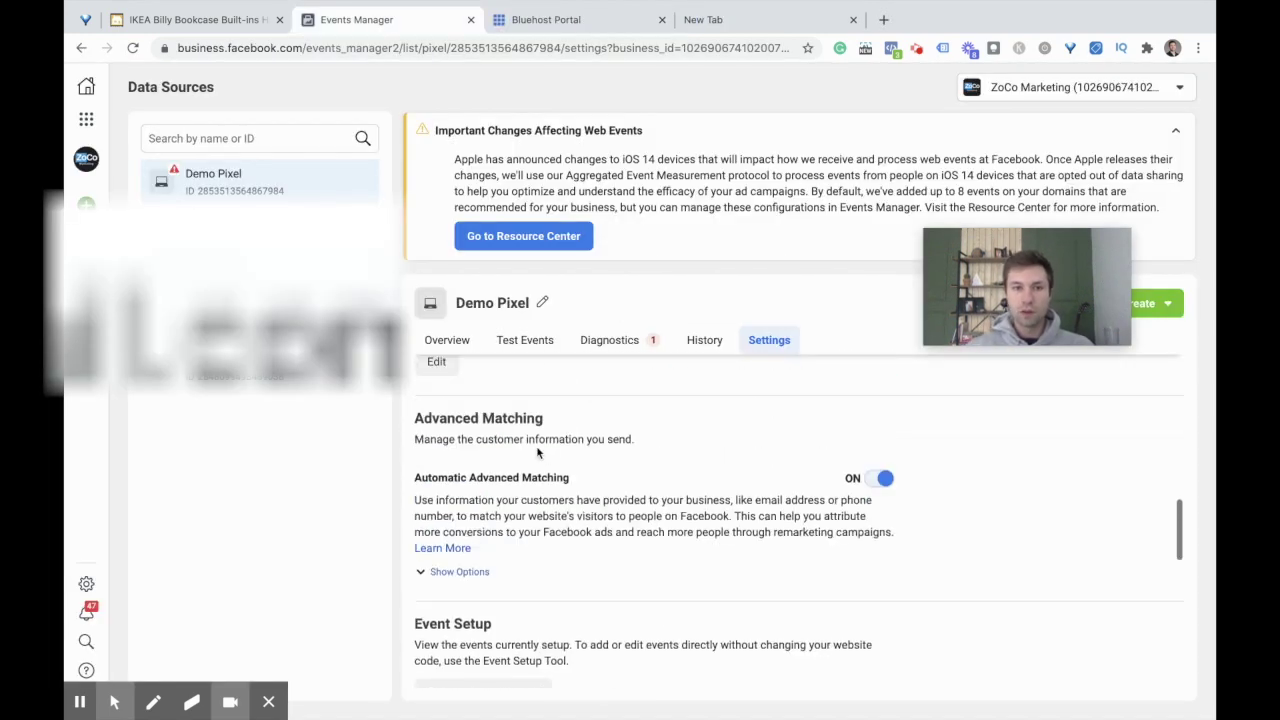
pyautogui.click(447, 340)
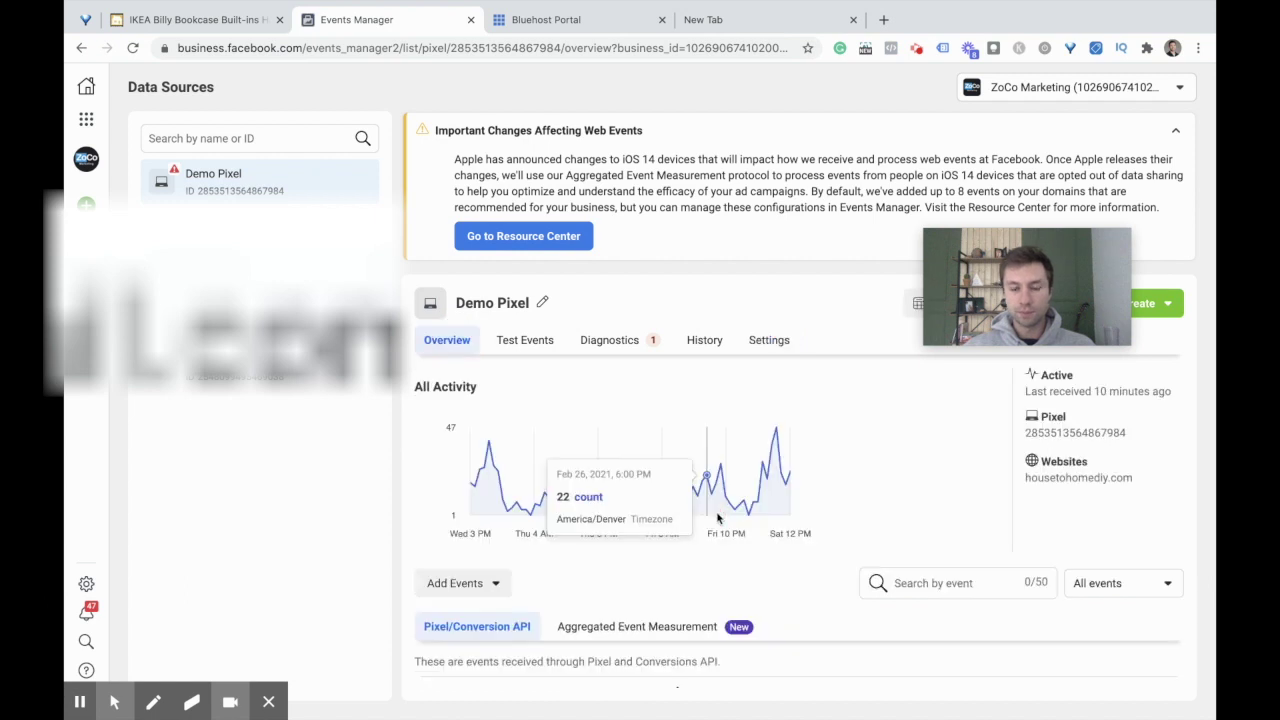
pyautogui.scroll(-2, 720, 535)
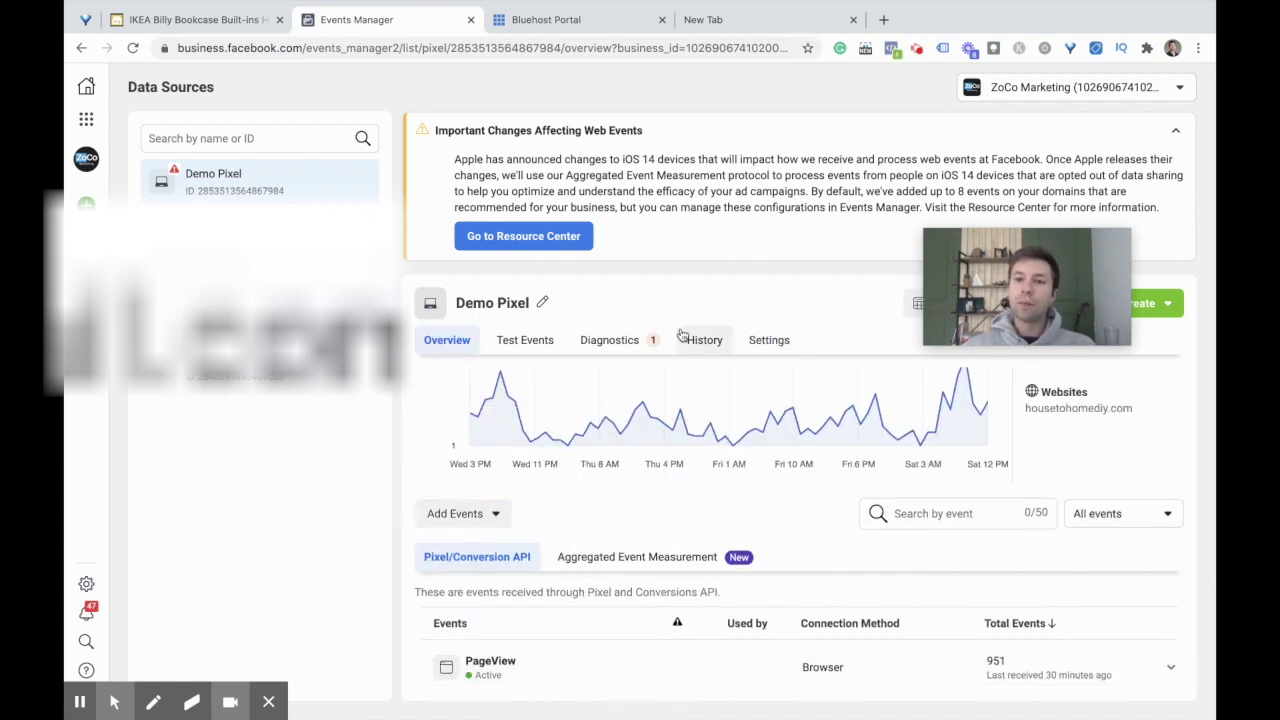
# Load housetohomediy.com in the spare browser tab and submit its Get In Touch form with the contact's name, email and the message "Test"
pyautogui.click(714, 20)
pyautogui.write('house')
pyautogui.press('Return')
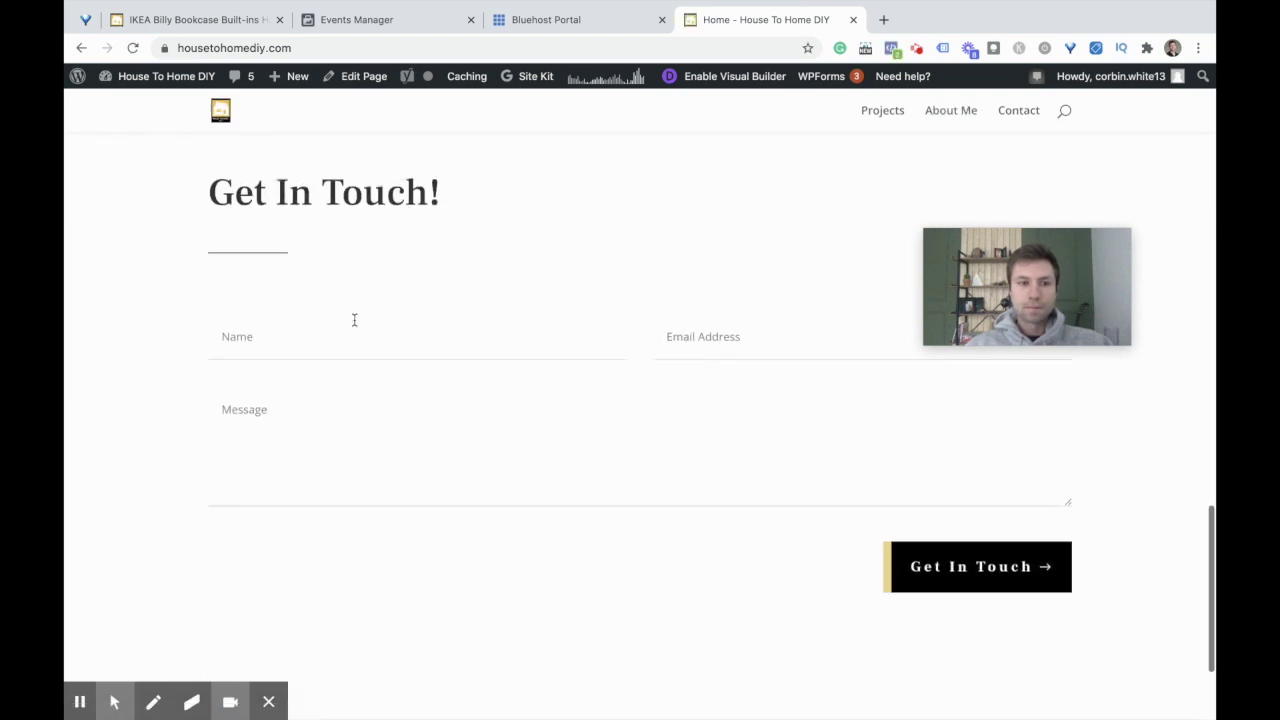
pyautogui.click(465, 460)
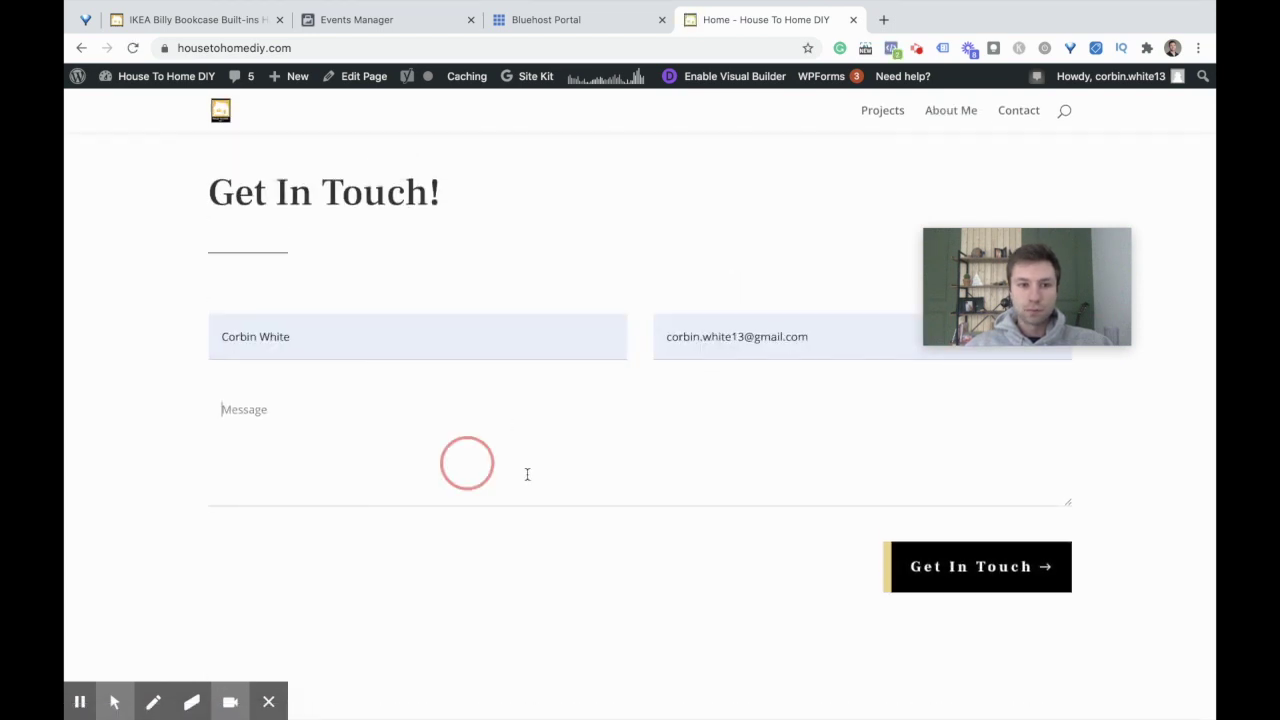
pyautogui.write('Test')
pyautogui.click(954, 566)
# Check the Lead event in Facebook Pixel Helper on the website and in the reloaded Demo Pixel overview in Events Manager
pyautogui.click(891, 48)
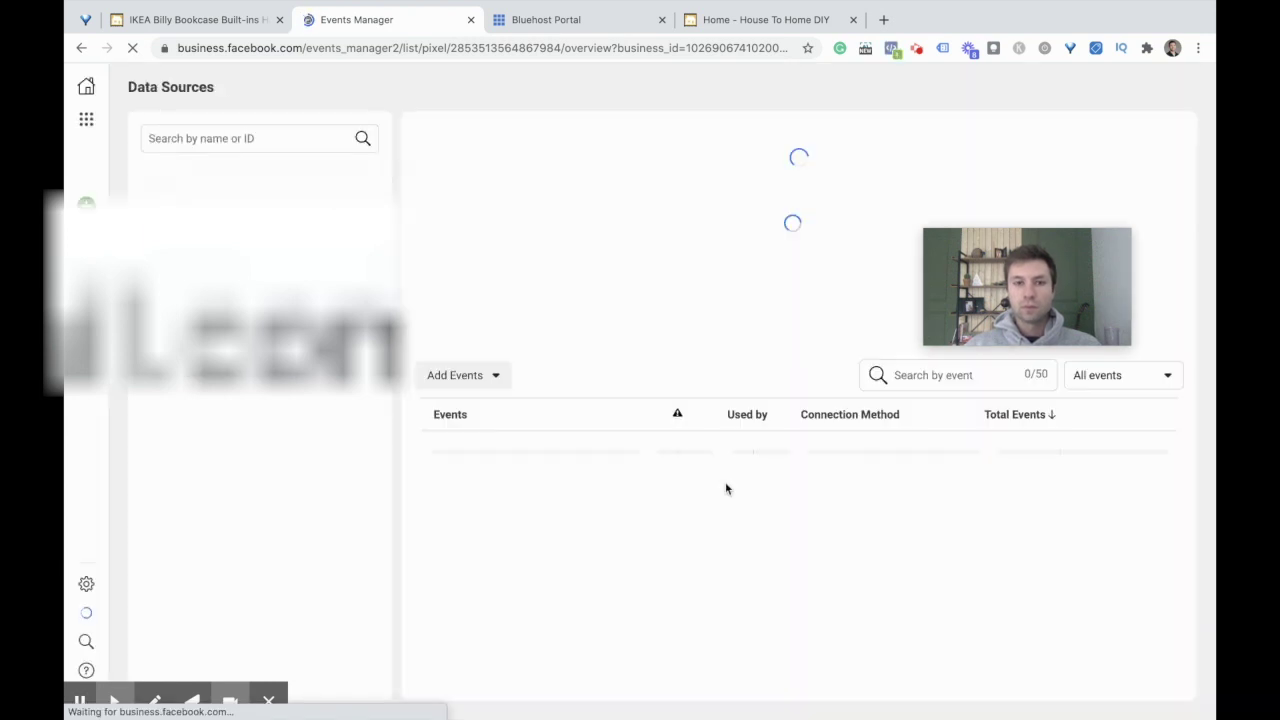
pyautogui.scroll(-1, 726, 488)
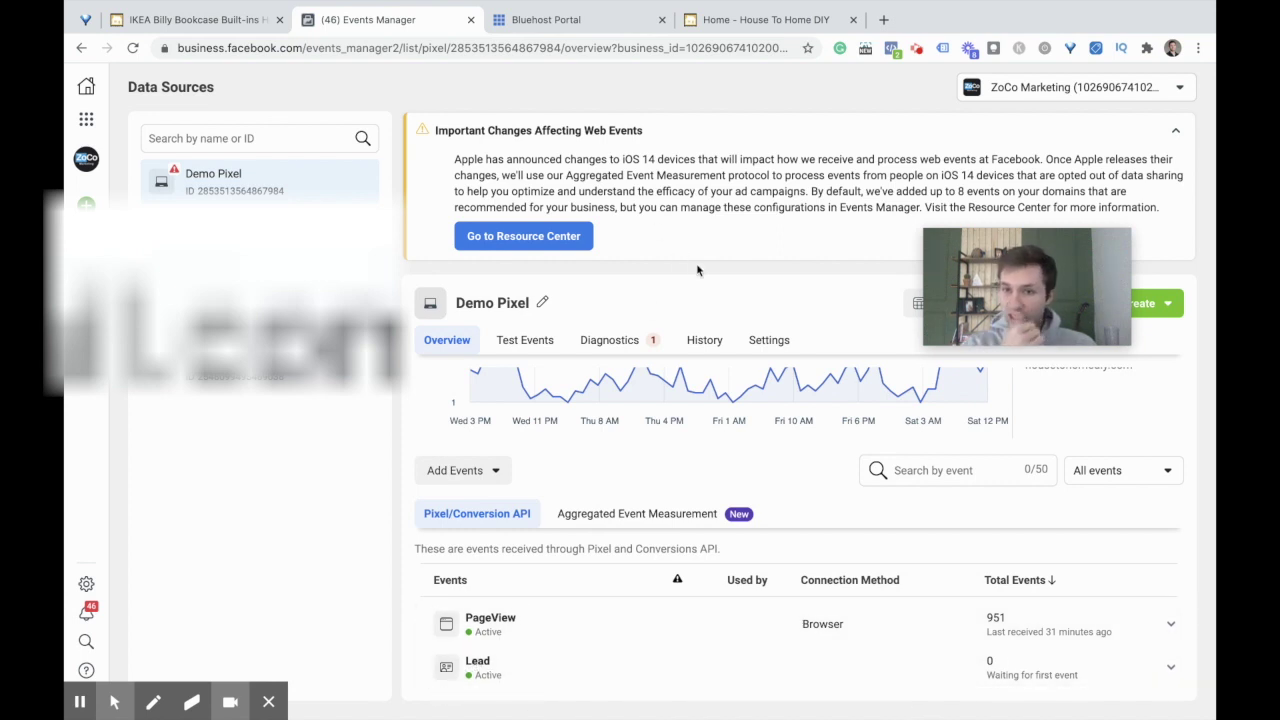
pyautogui.click(748, 20)
pyautogui.click(891, 48)
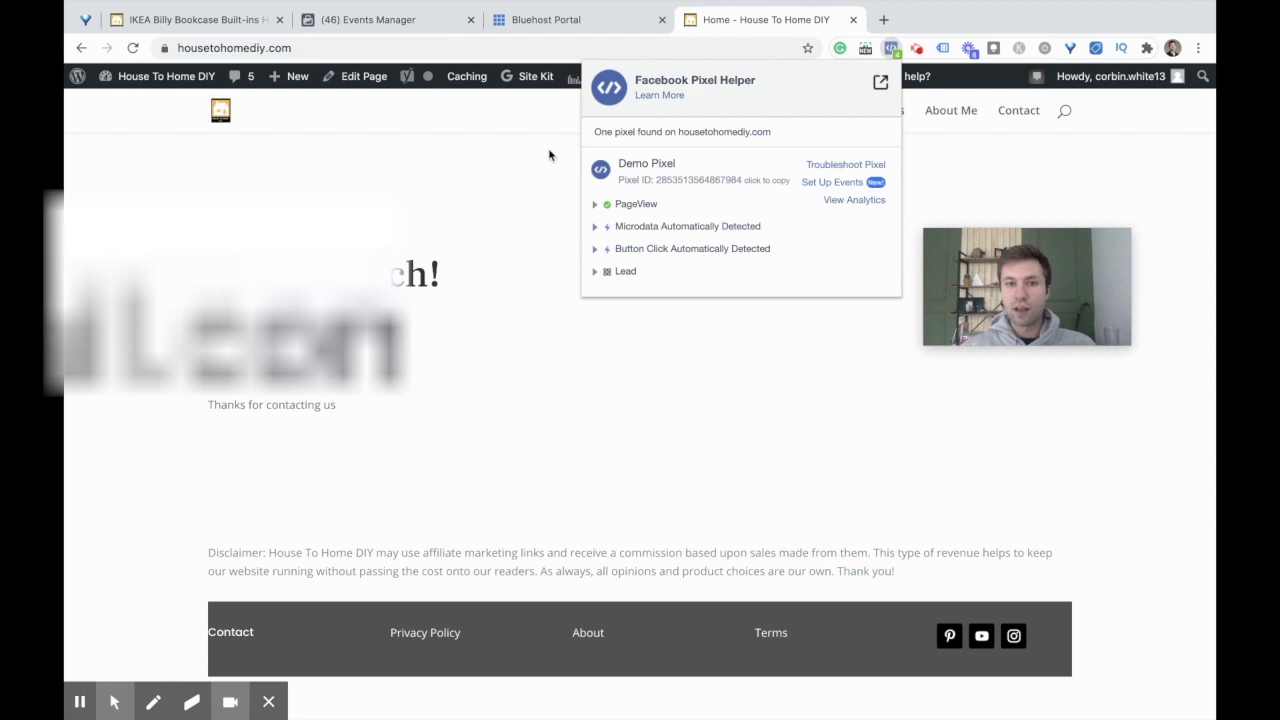
pyautogui.click(383, 20)
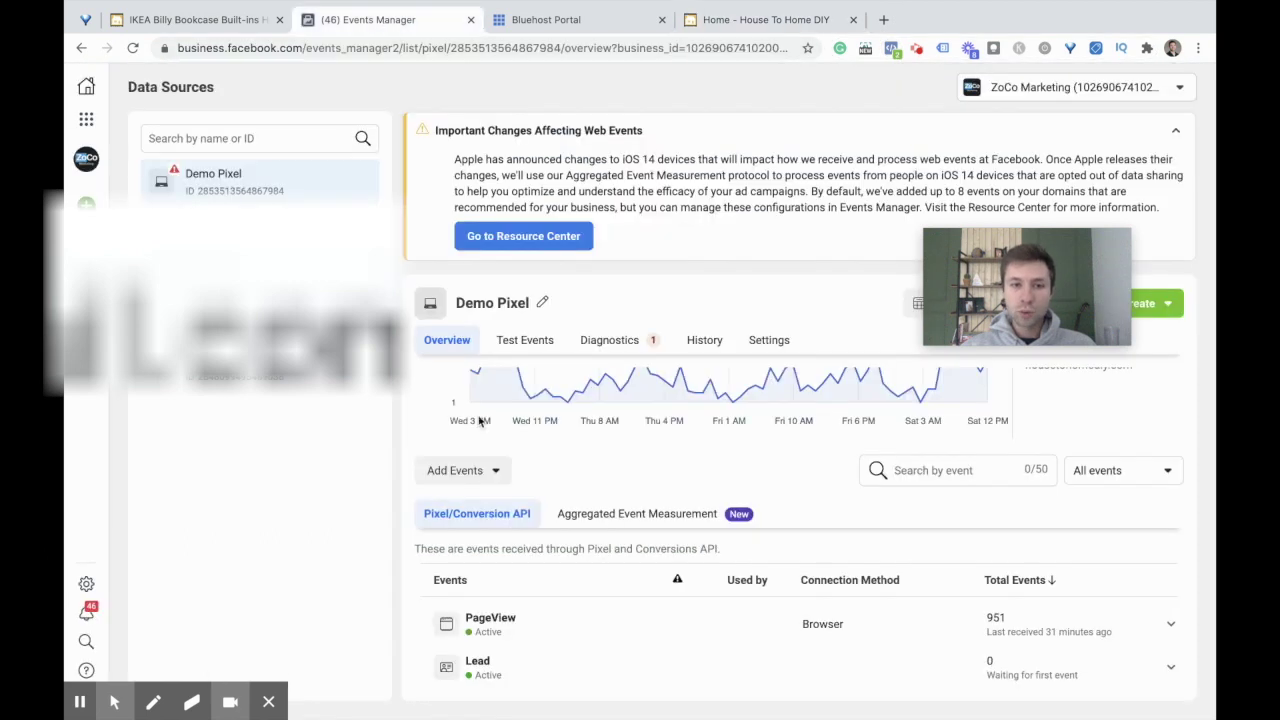
# Open the Aggregated Event Measurement web event configuration and start editing the events of housetohomediy.com
pyautogui.click(595, 515)
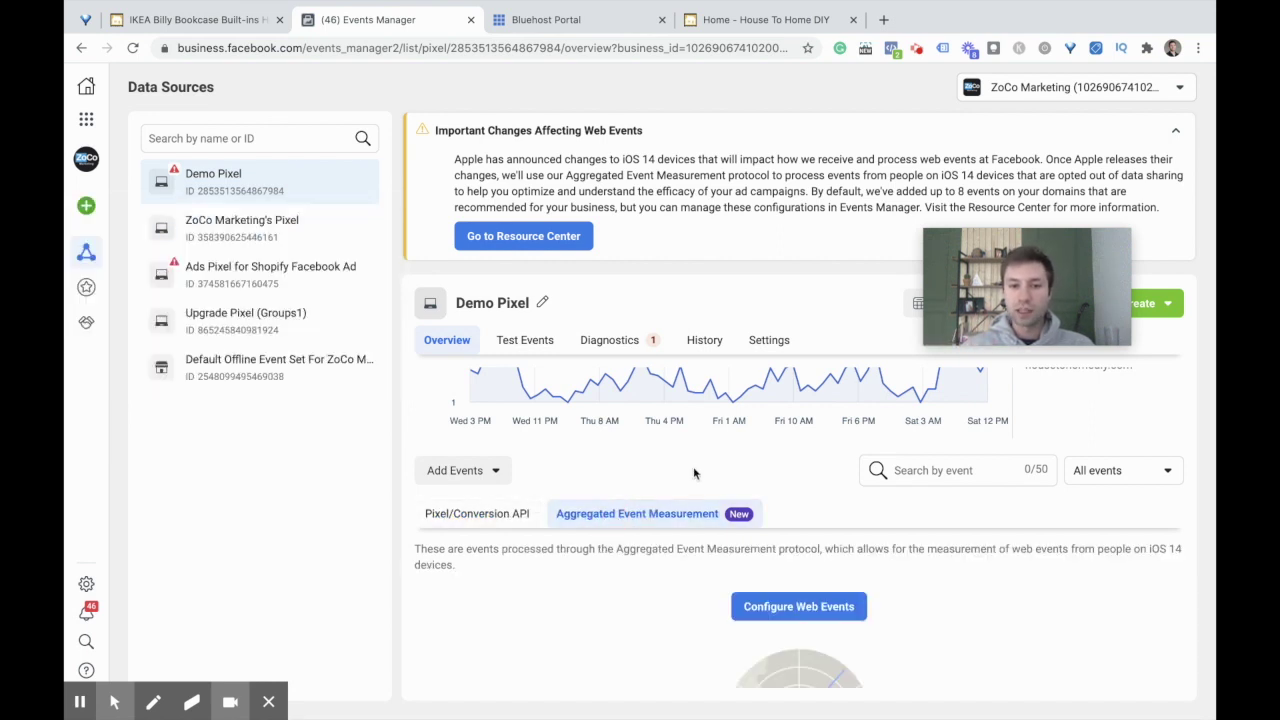
pyautogui.scroll(-1, 693, 466)
pyautogui.click(790, 503)
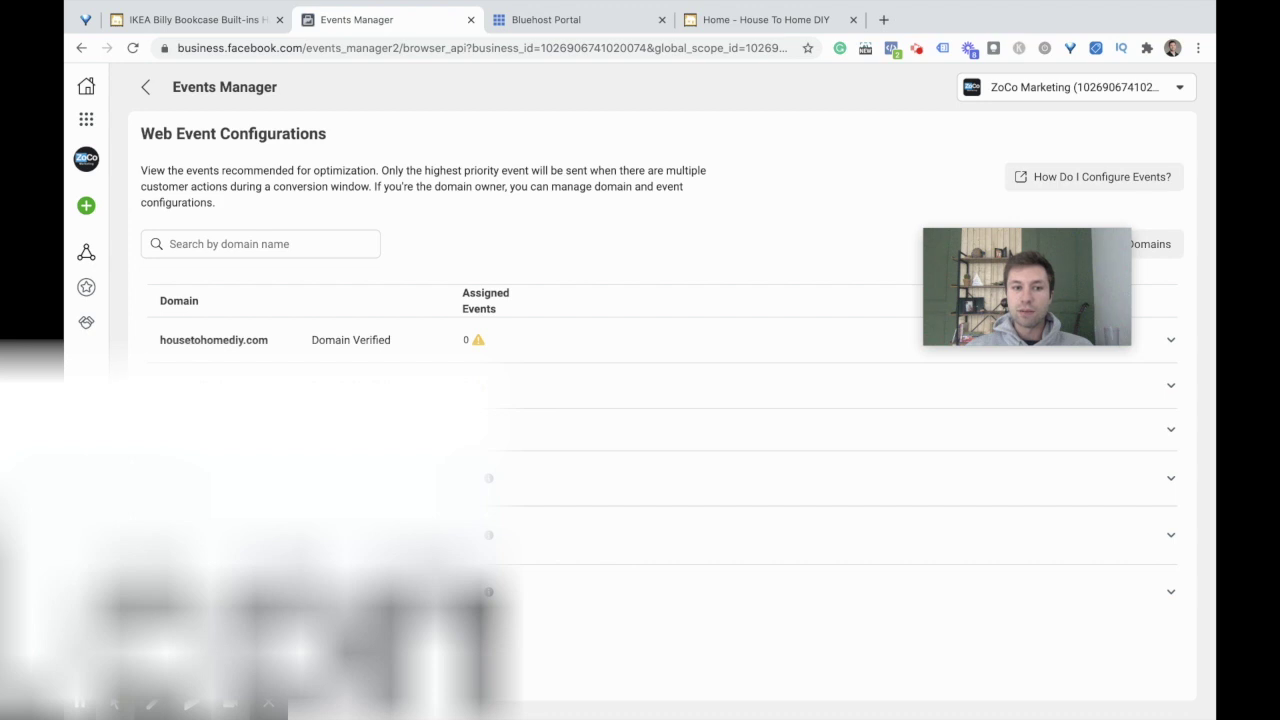
pyautogui.click(362, 345)
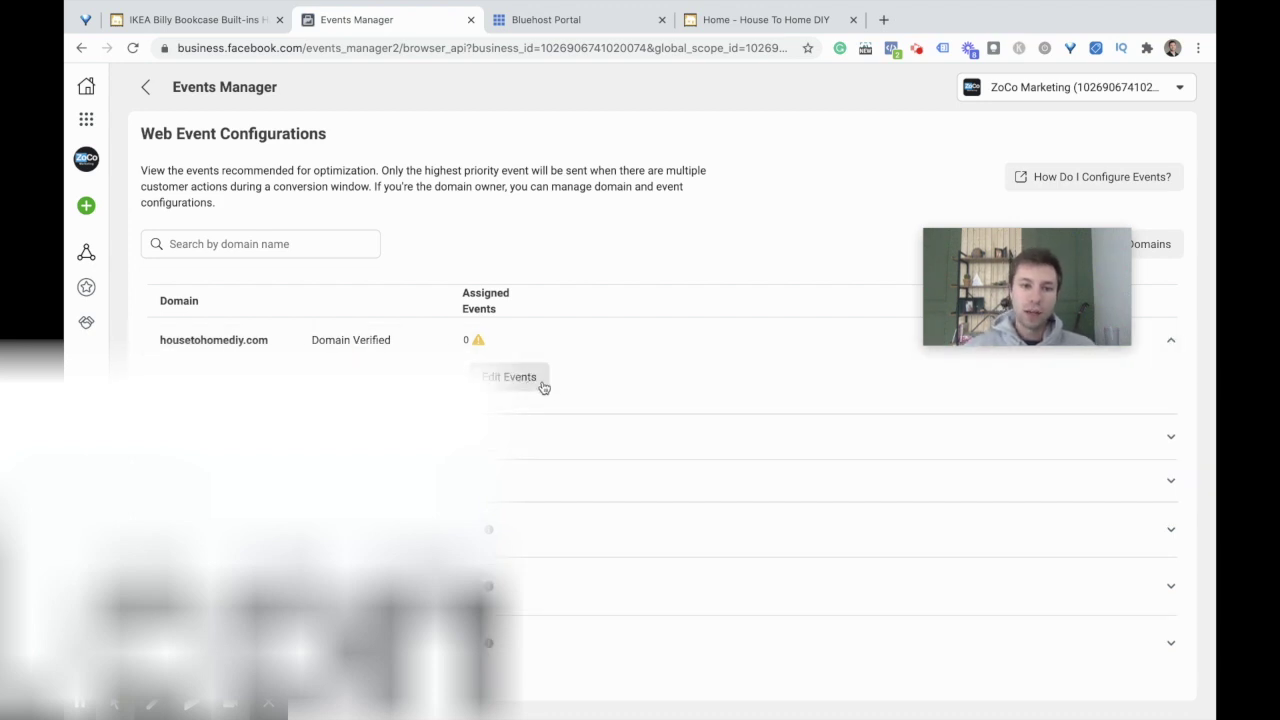
pyautogui.click(538, 380)
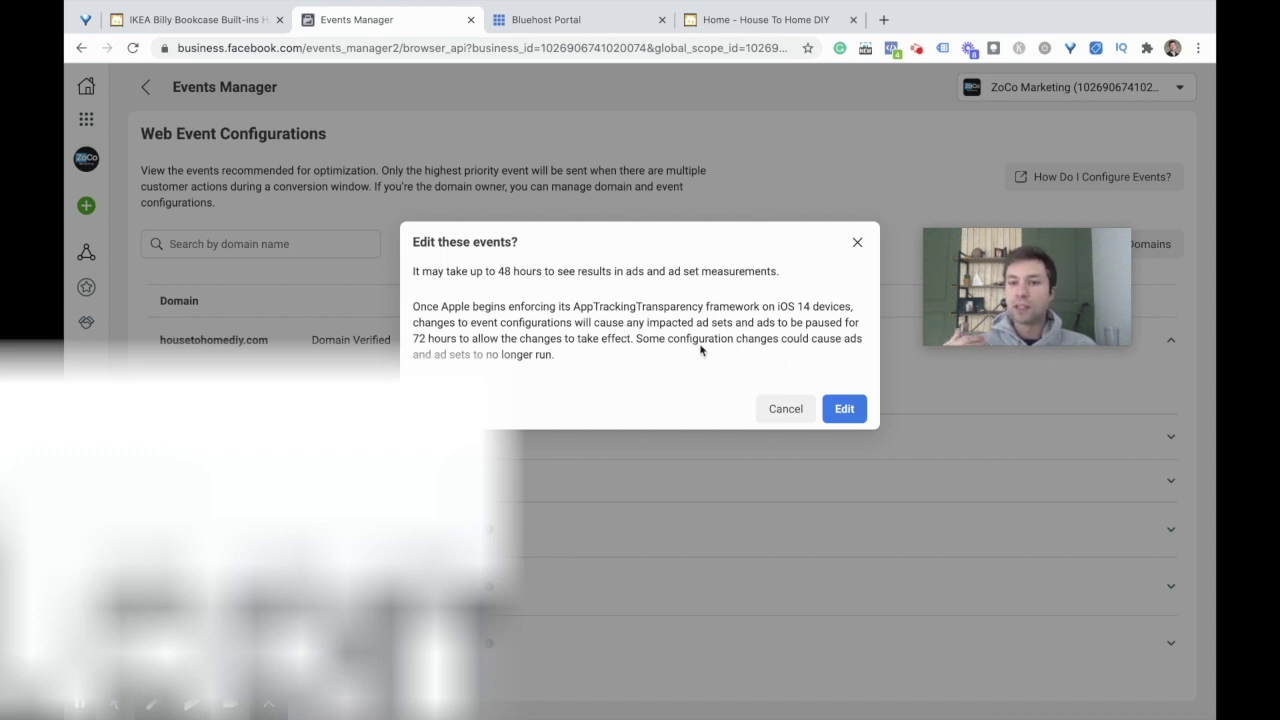
pyautogui.click(843, 408)
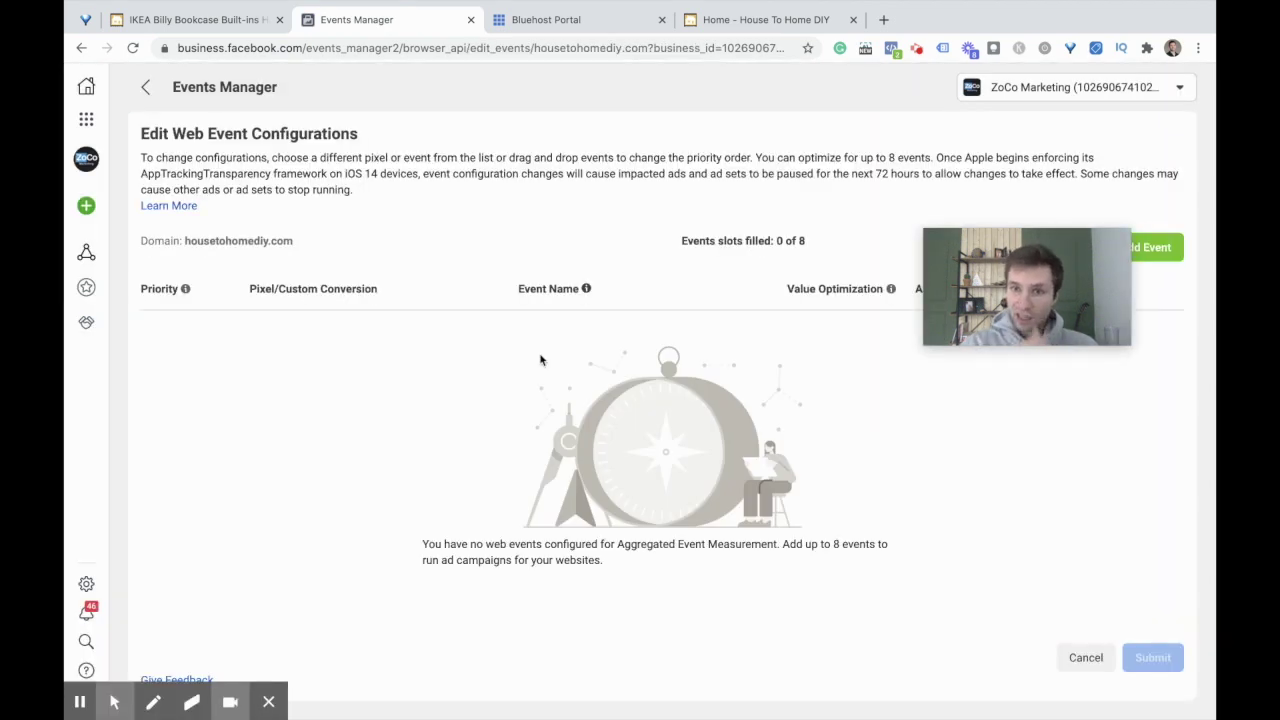
# Add a single highest-priority web event for housetohomediy.com using the Demo Pixel and its Lead event
pyautogui.moveTo(1013, 266); pyautogui.dragTo(904, 143)
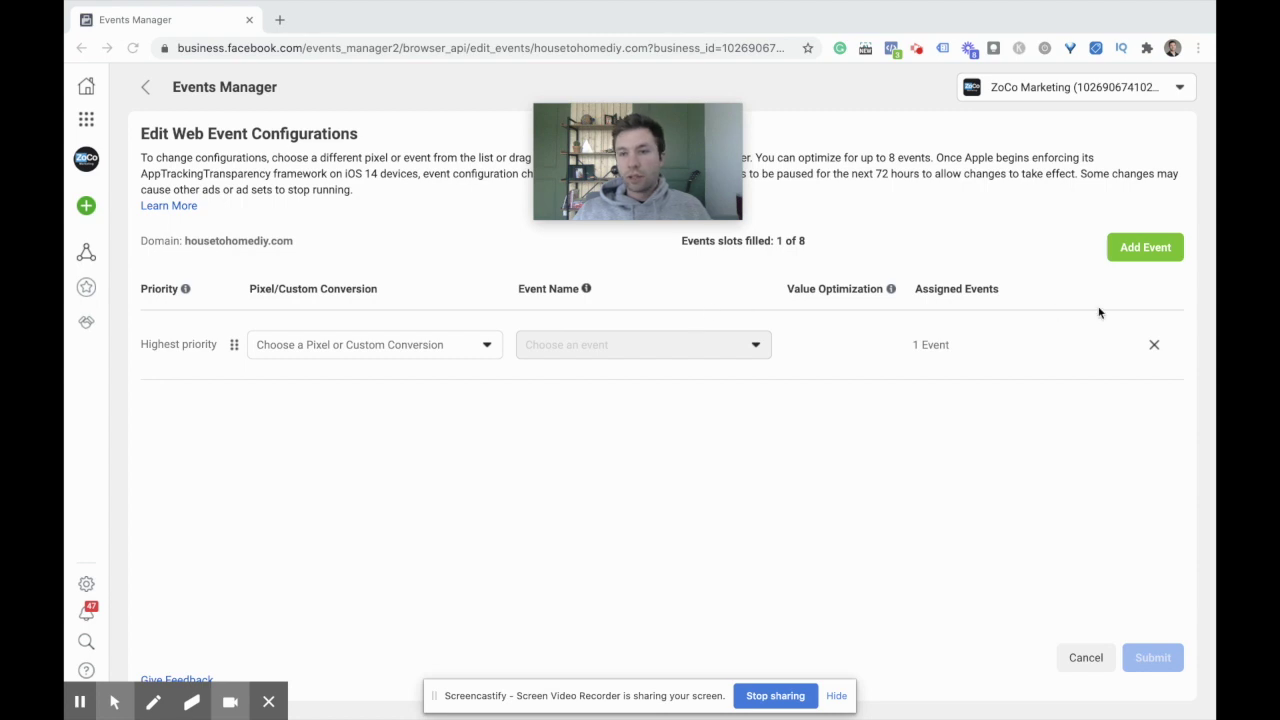
pyautogui.click(1138, 249)
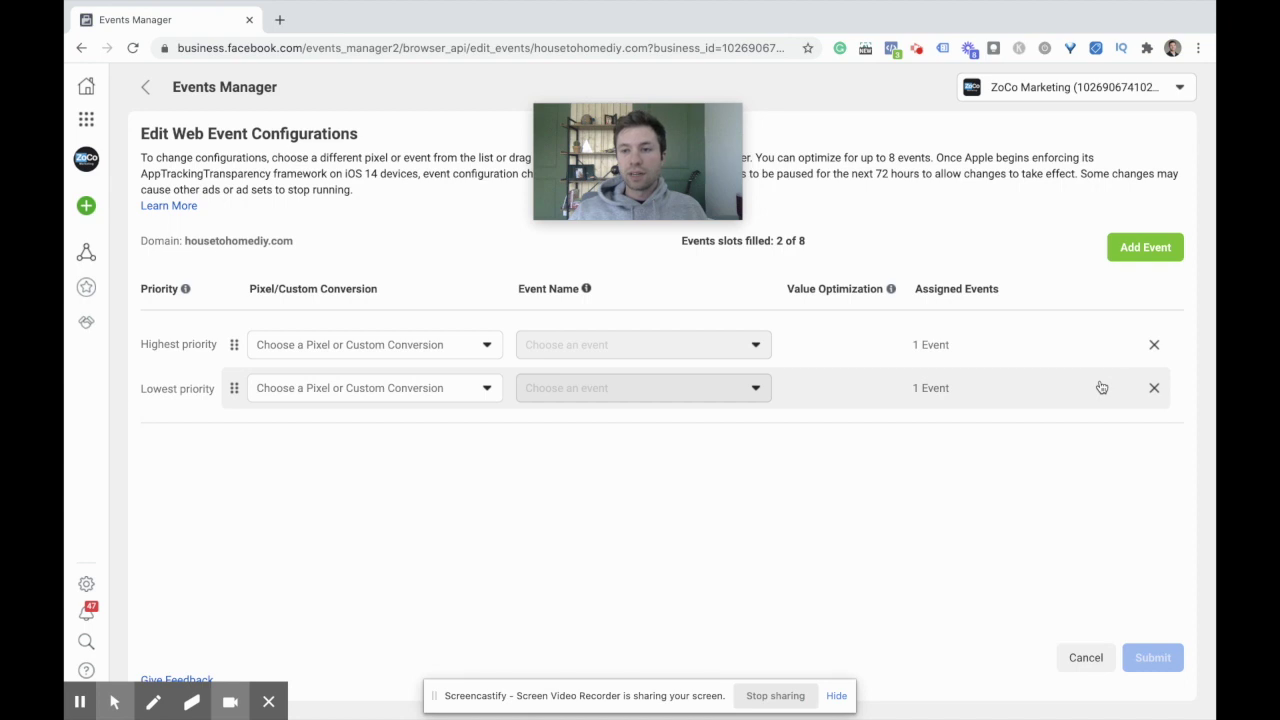
pyautogui.click(1155, 390)
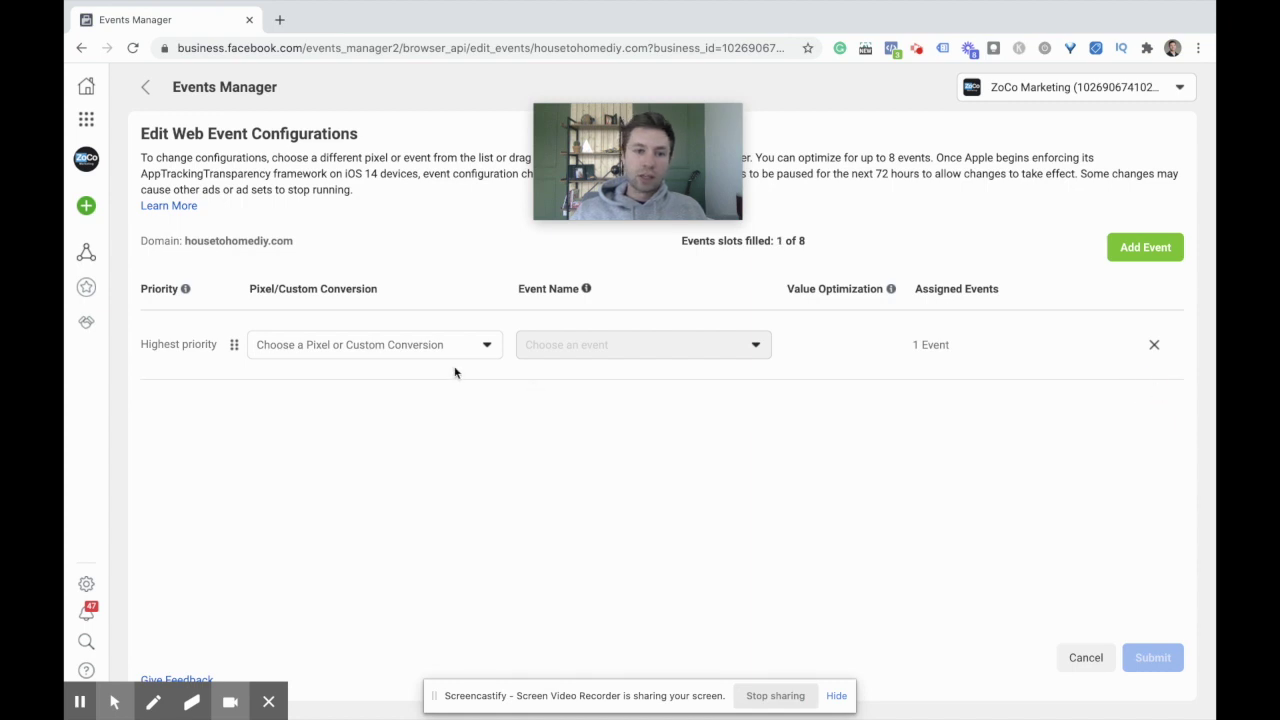
pyautogui.click(474, 350)
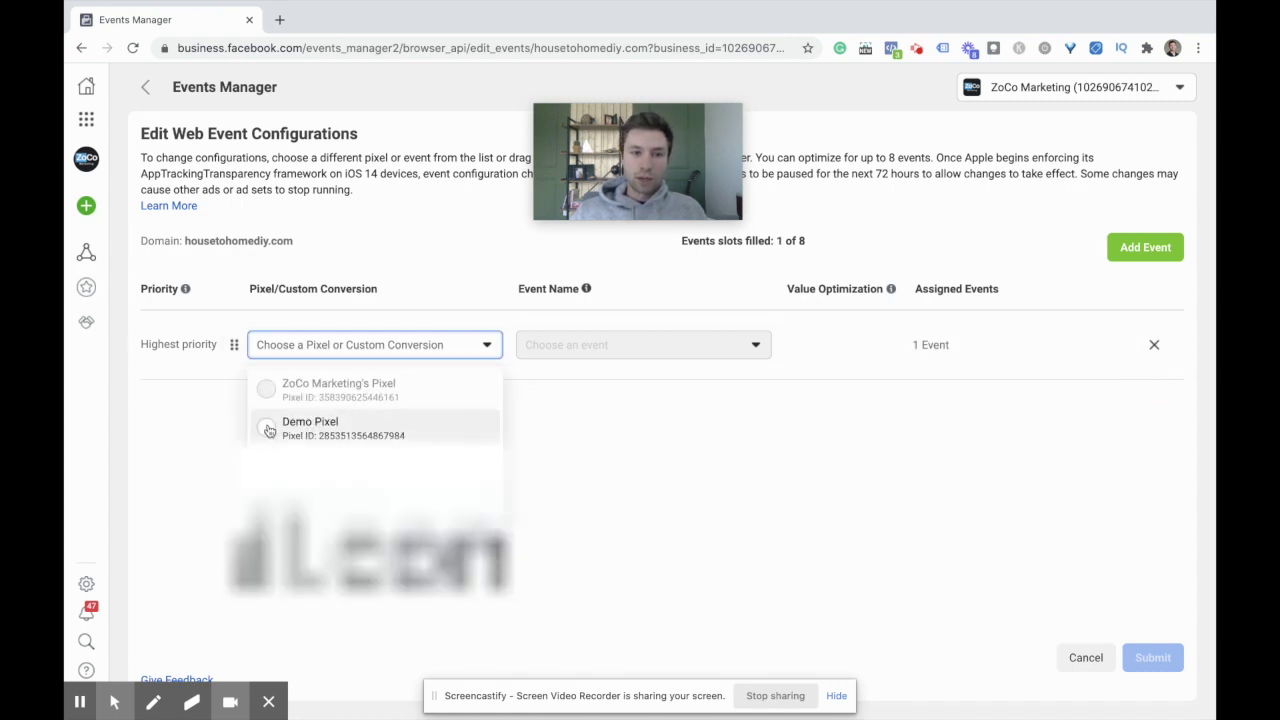
pyautogui.click(265, 432)
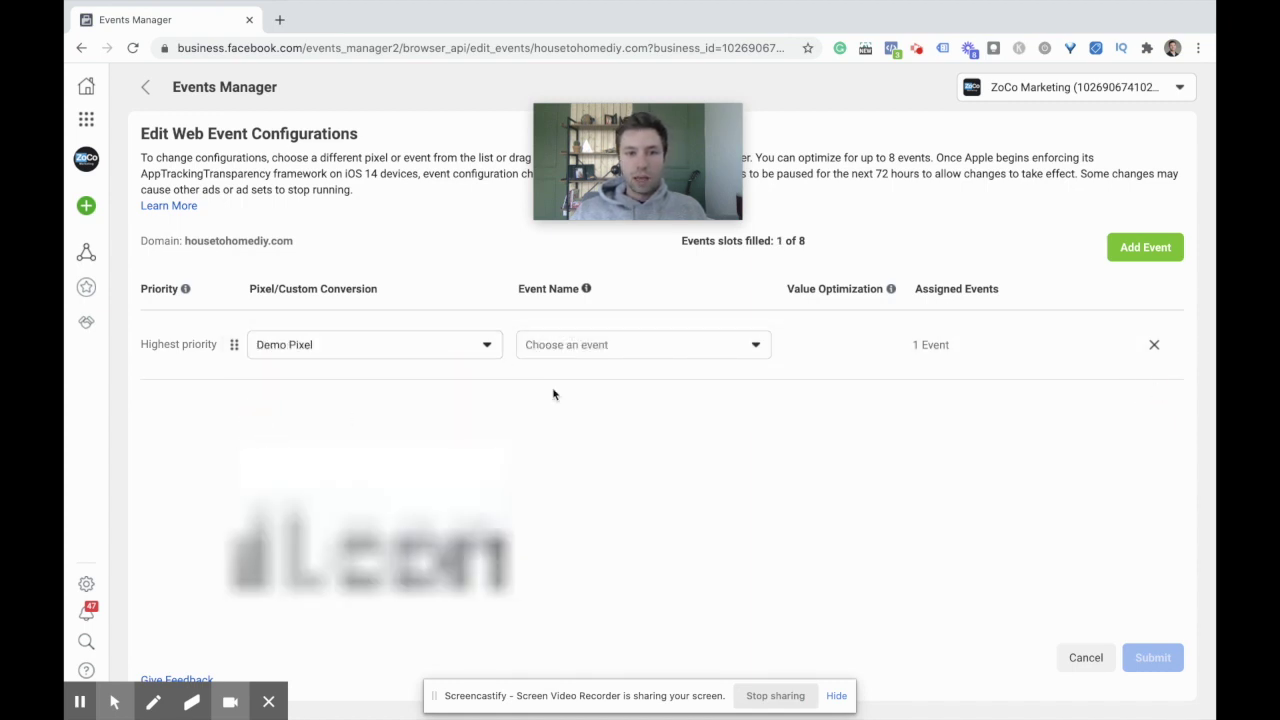
pyautogui.click(658, 354)
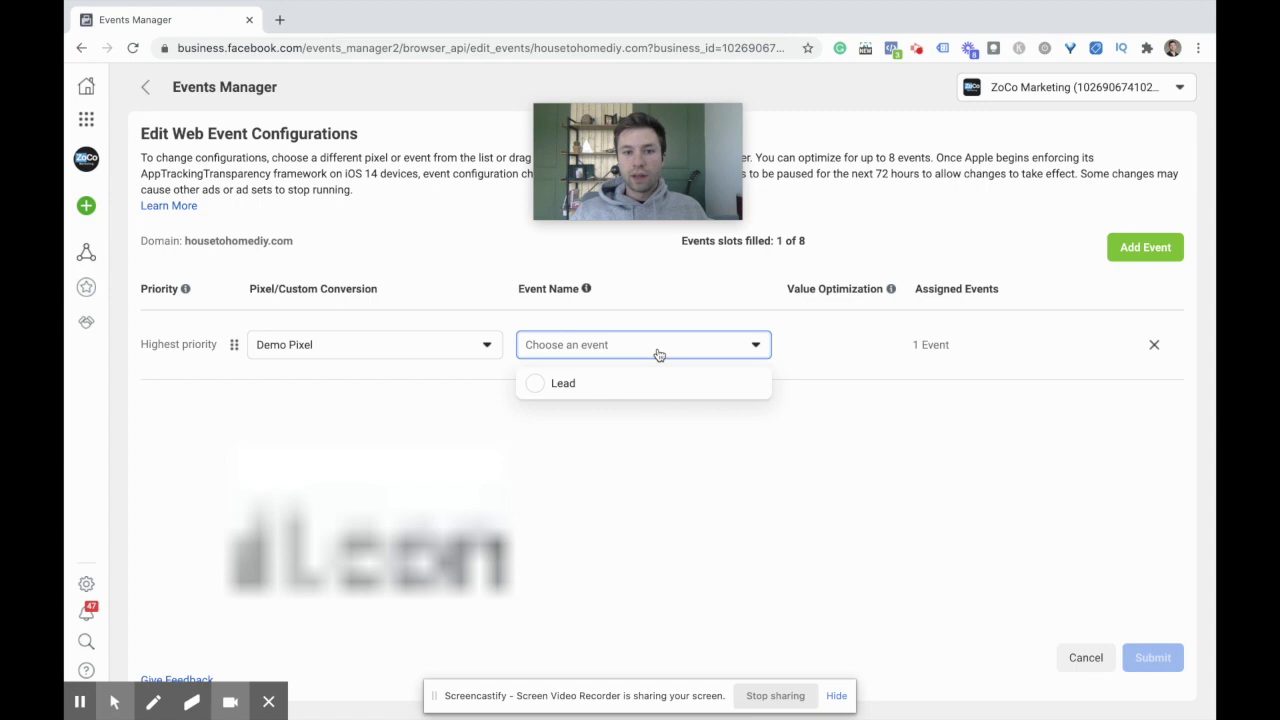
pyautogui.click(537, 388)
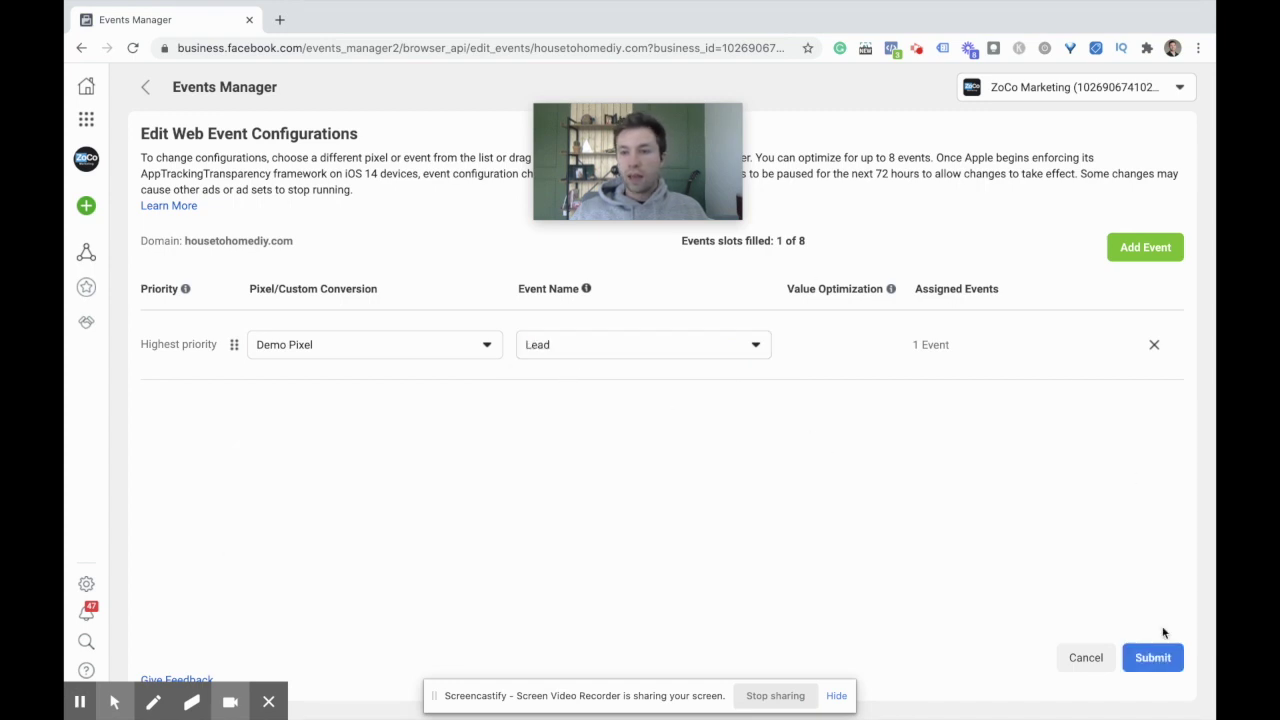
# Submit the housetohomediy.com event configuration, acknowledge understanding the changes and apply them
pyautogui.click(1155, 659)
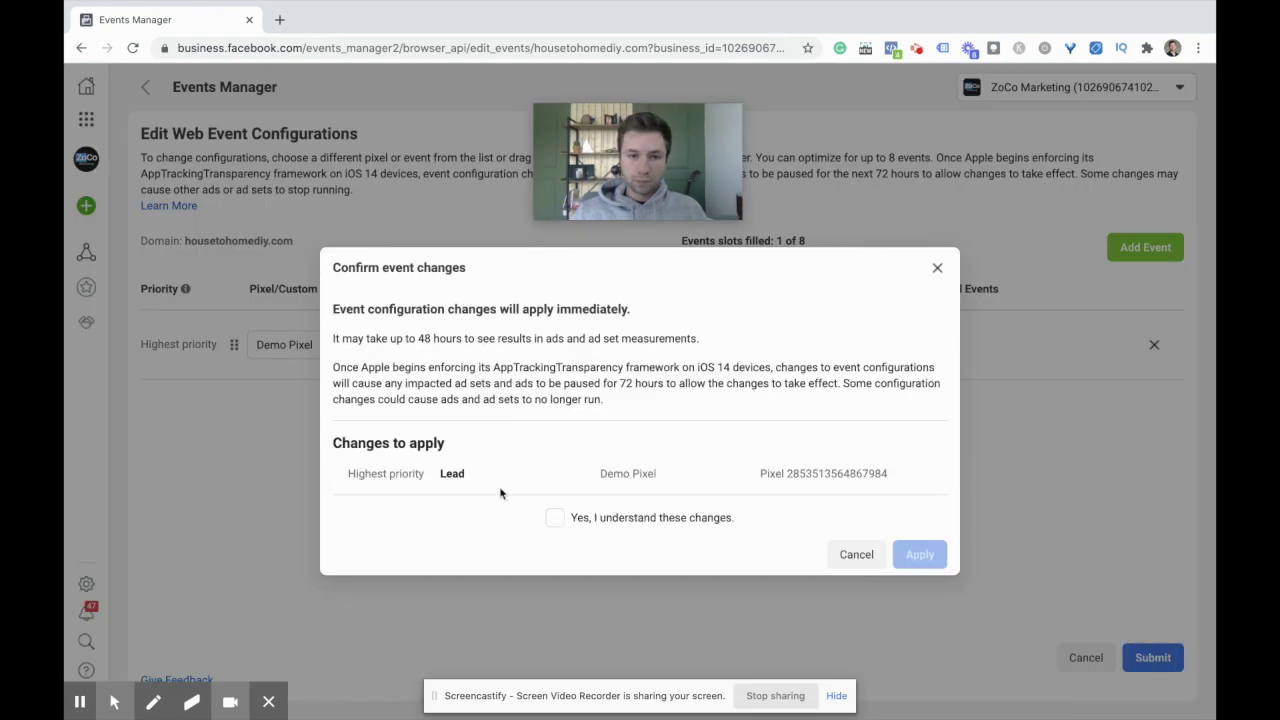
pyautogui.click(554, 517)
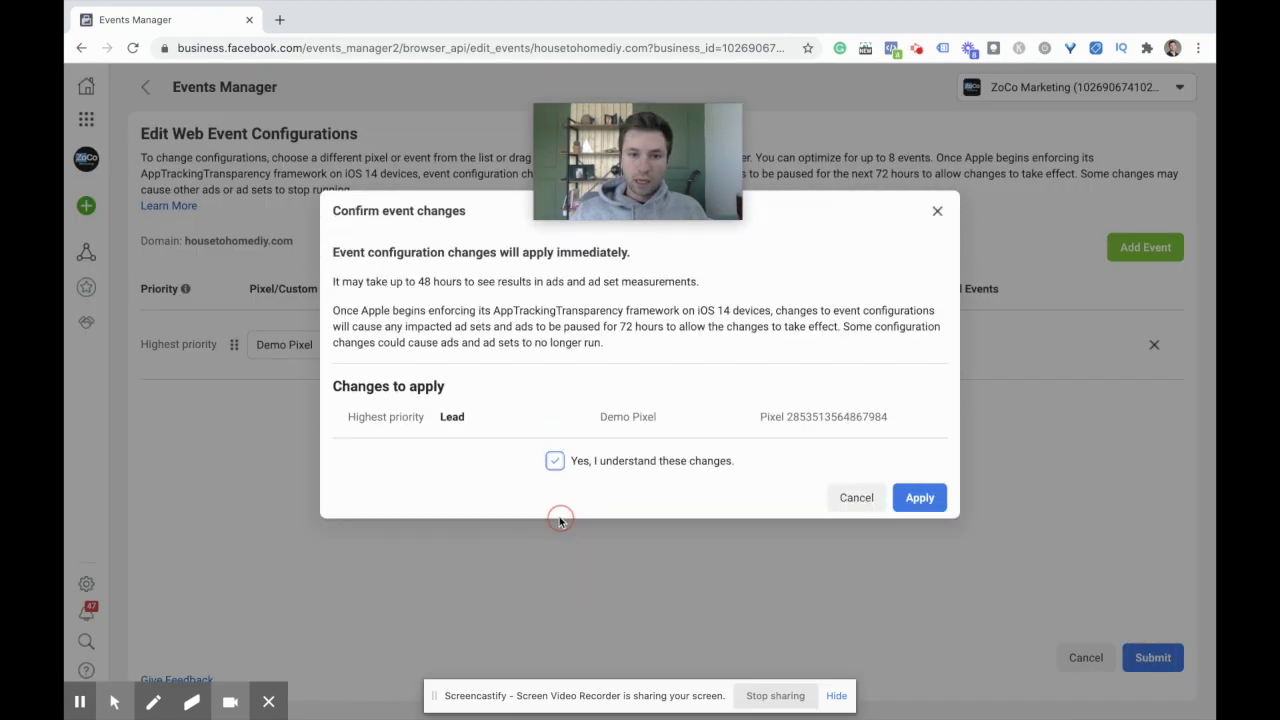
pyautogui.click(921, 500)
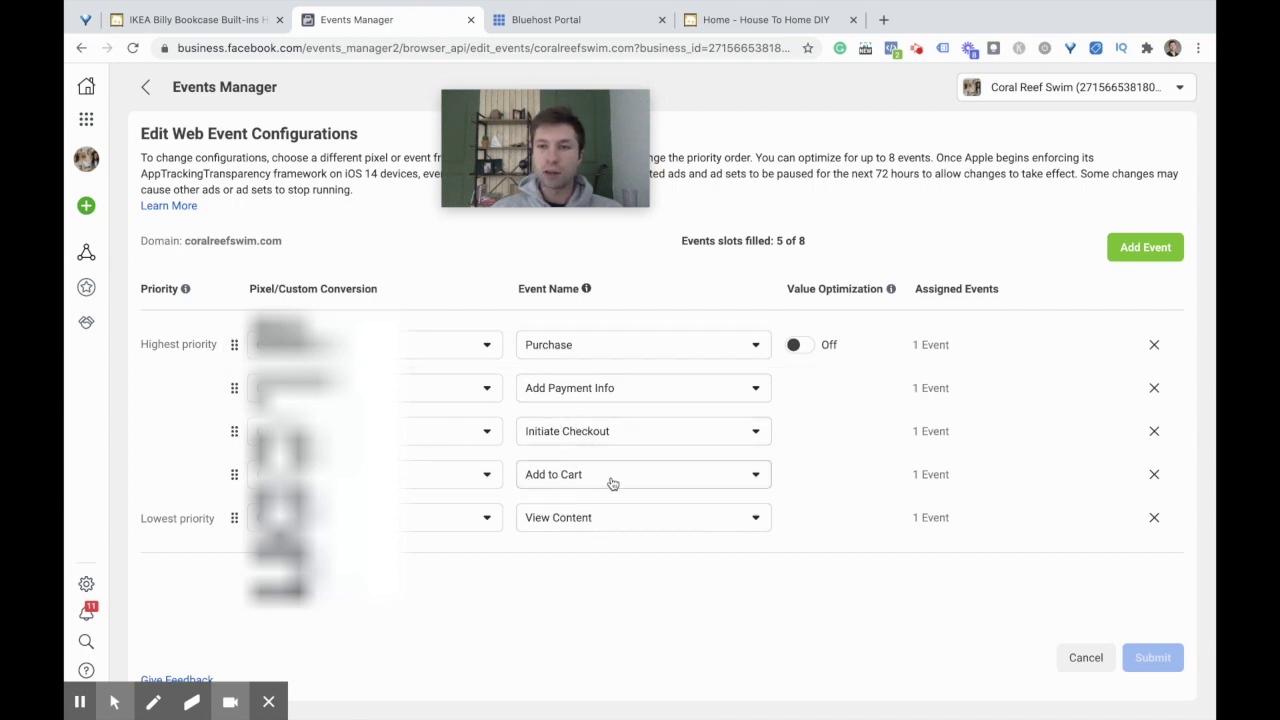
# Add an empty lowest-priority event slot to the coralreefswim.com configuration and remove it again
pyautogui.click(1118, 248)
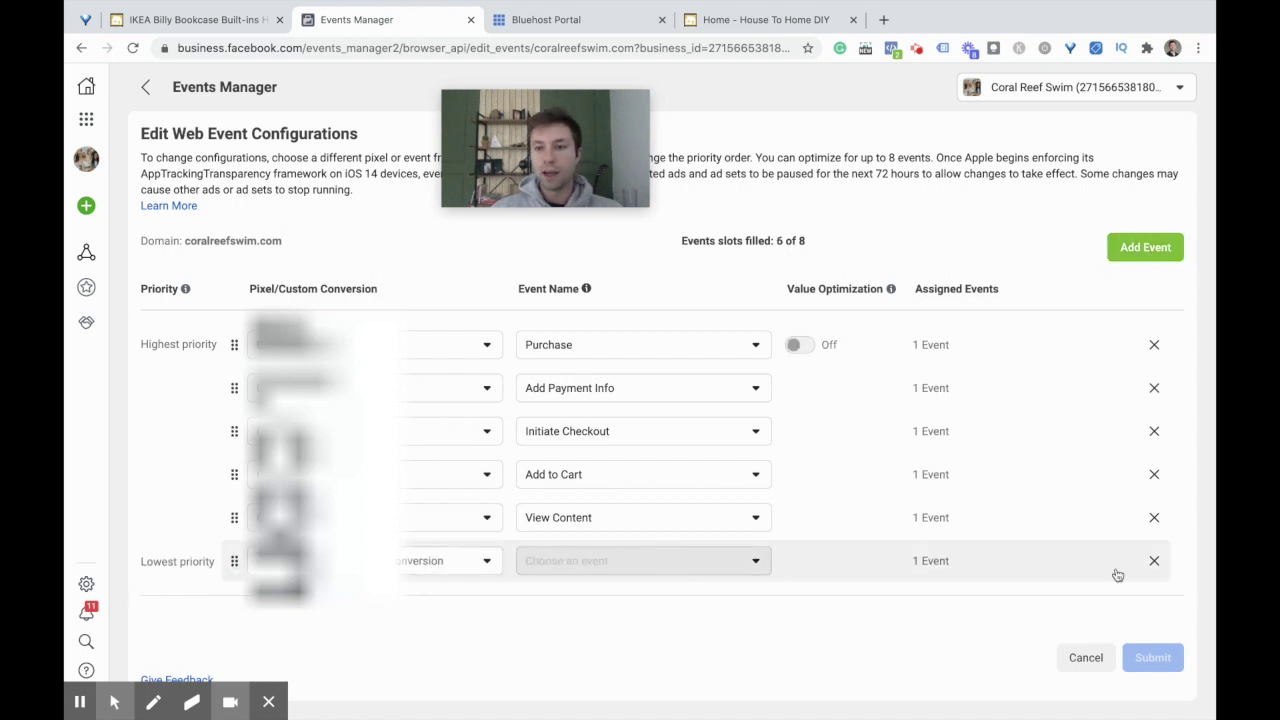
pyautogui.click(1155, 561)
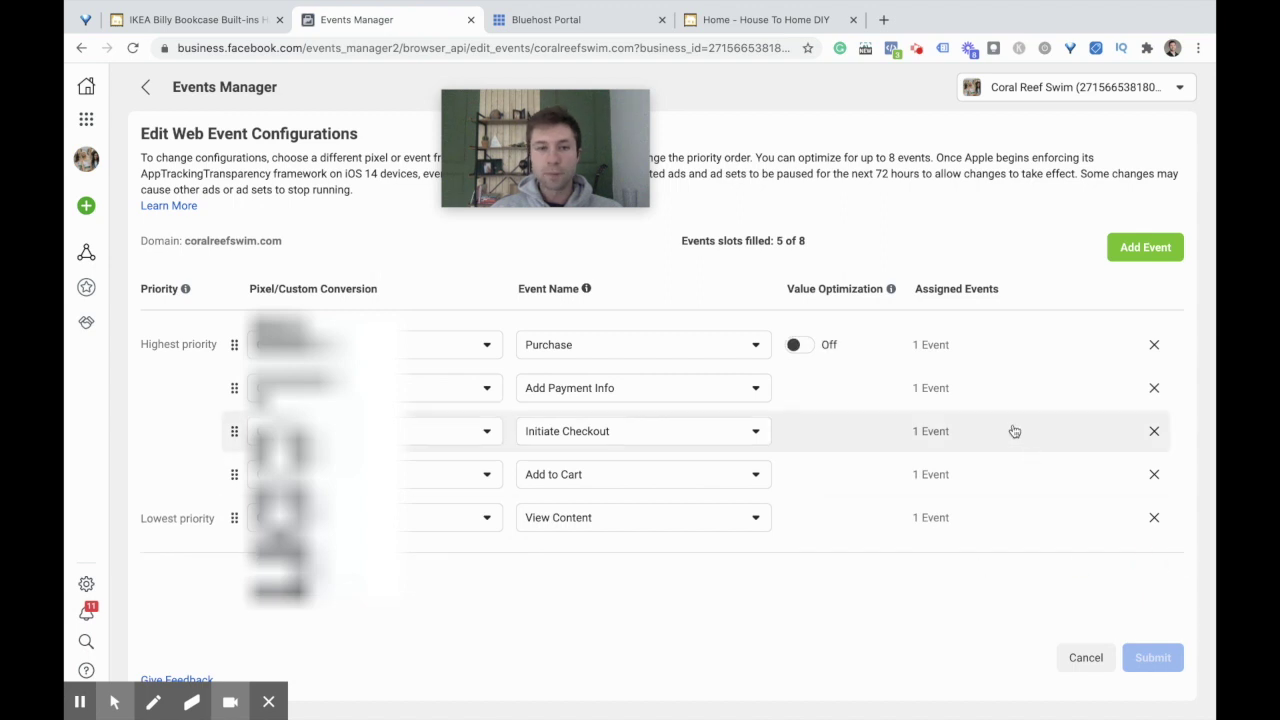